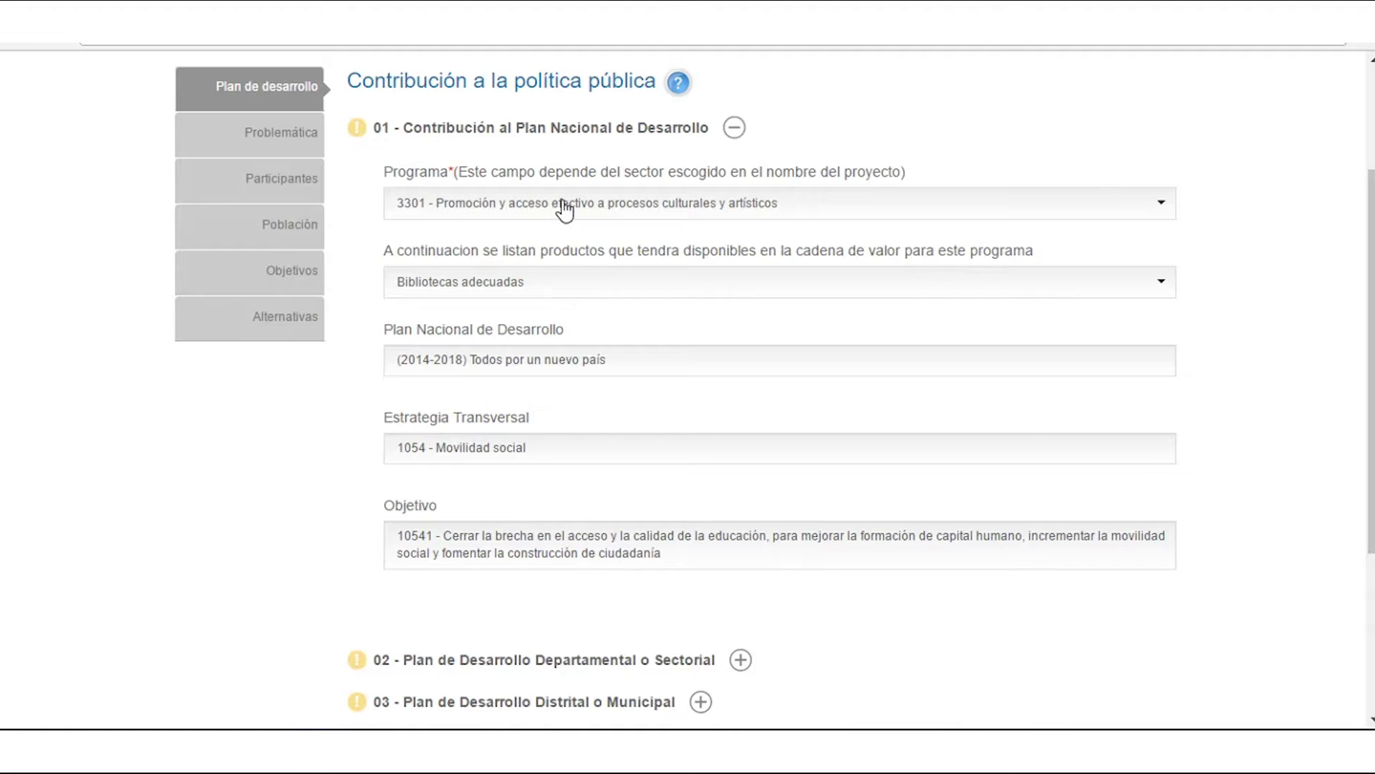
- Review the products available for program 3301 and collapse the national development plan section
click(598, 294)
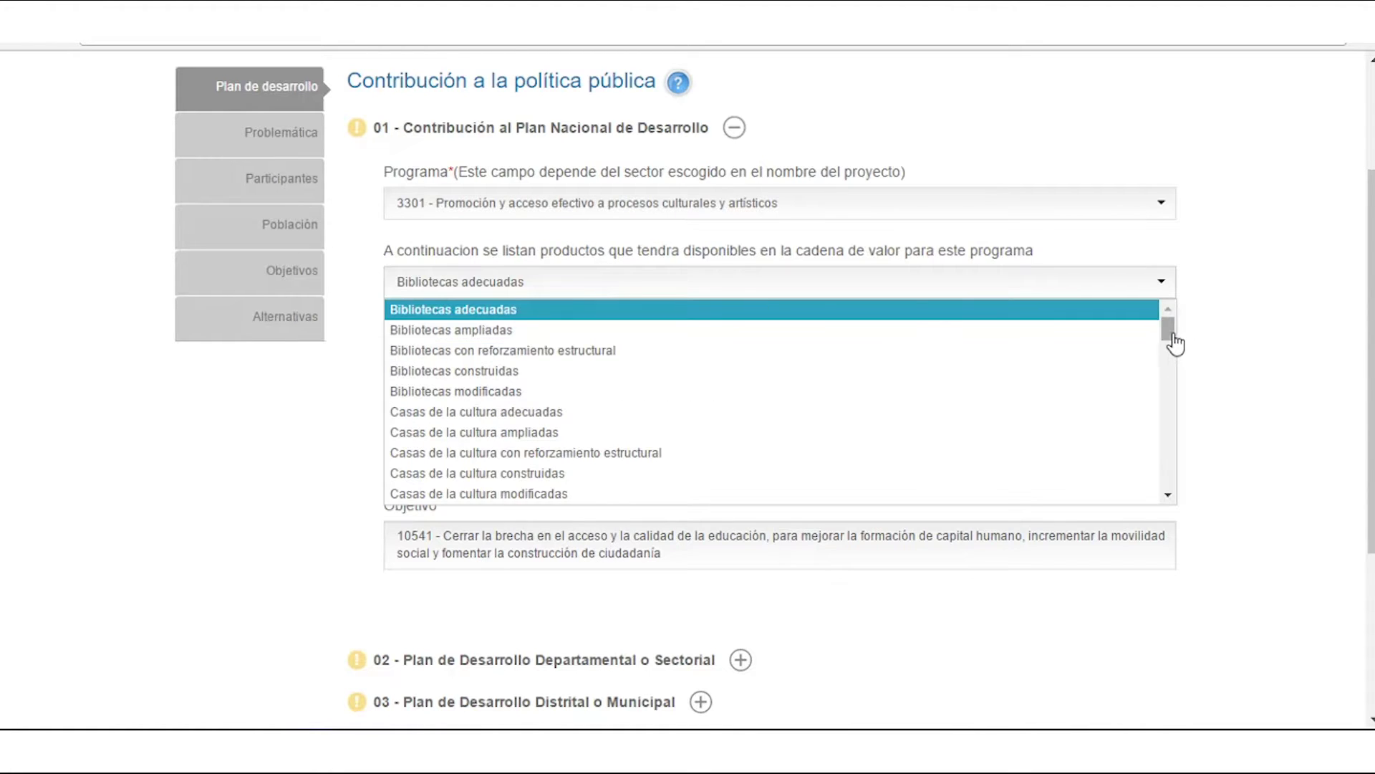
mouse_move(1172, 344)
mouse_down()
mouse_move(1184, 496)
mouse_move(1177, 333)
mouse_up()
click(1229, 321)
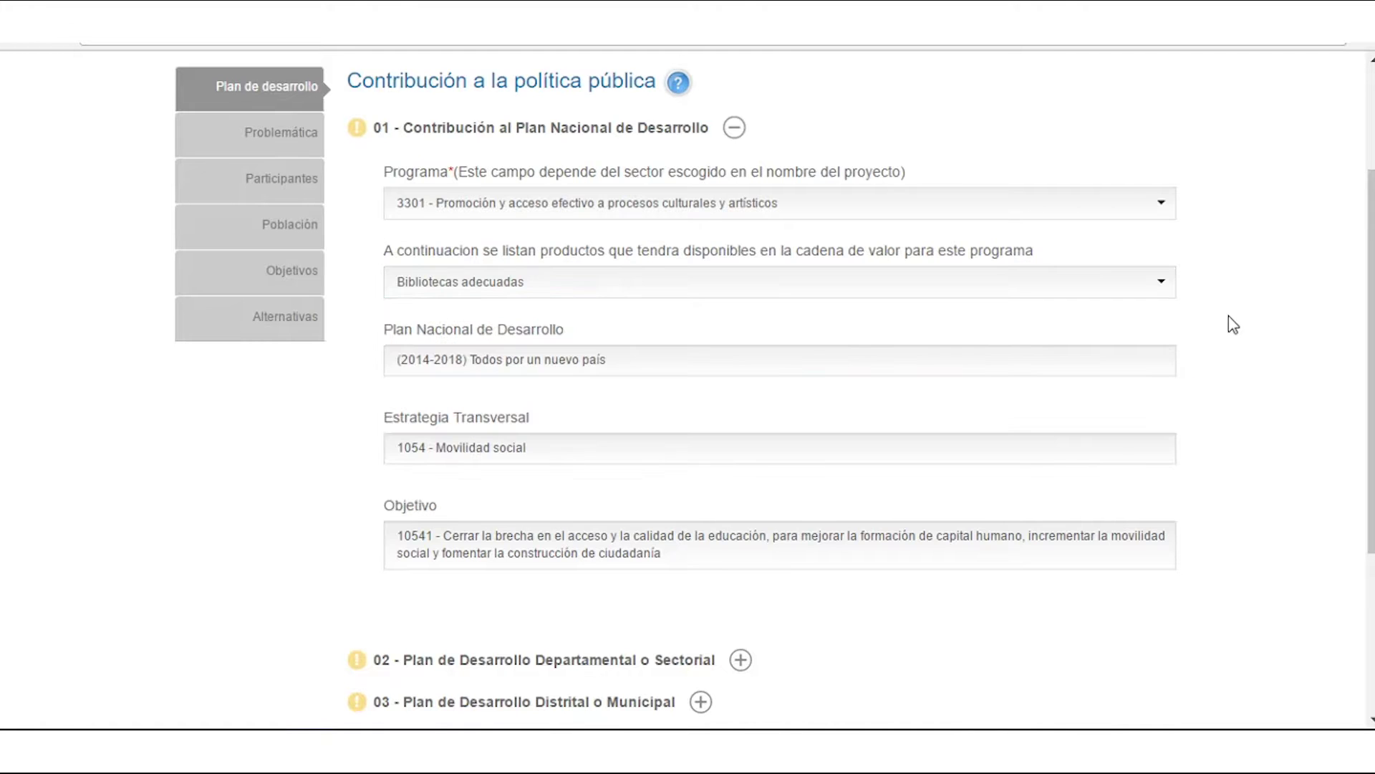
click(734, 128)
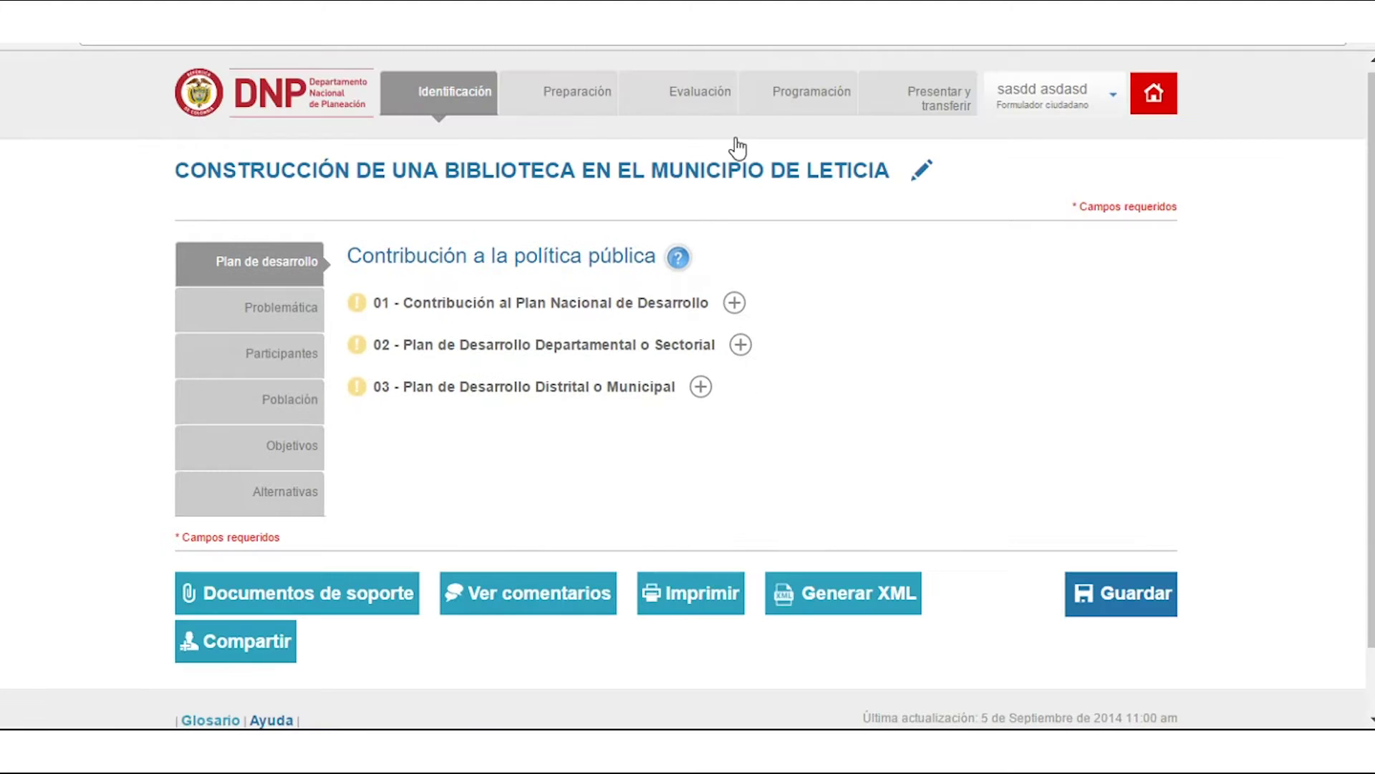
- Enter the departmental plan as "Plan de desarrollo de Amazonas 2016-2019 'Getión y ejecución para el bienestar, la conseración ambiental y la paz'"
click(741, 346)
scroll(688, 387, down, 2)
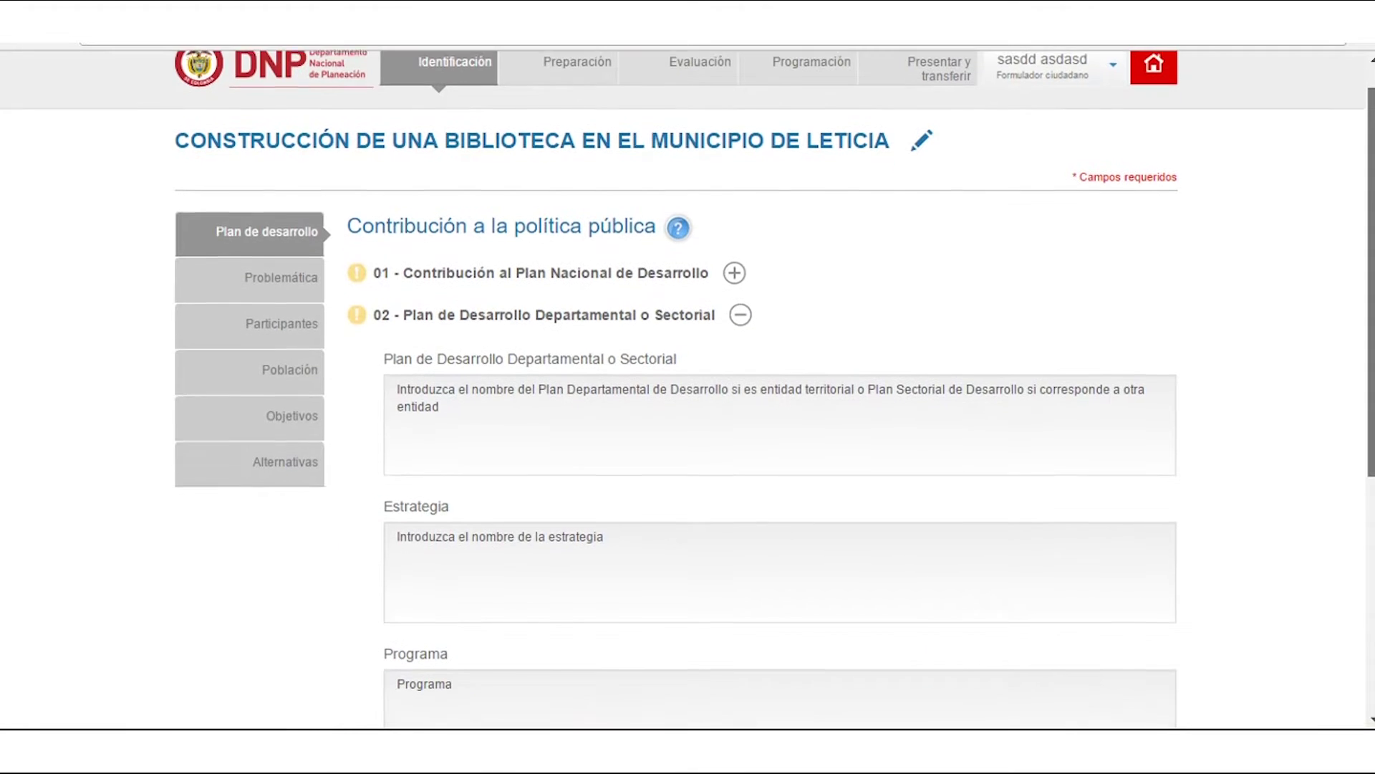
scroll(861, 268, down, 1)
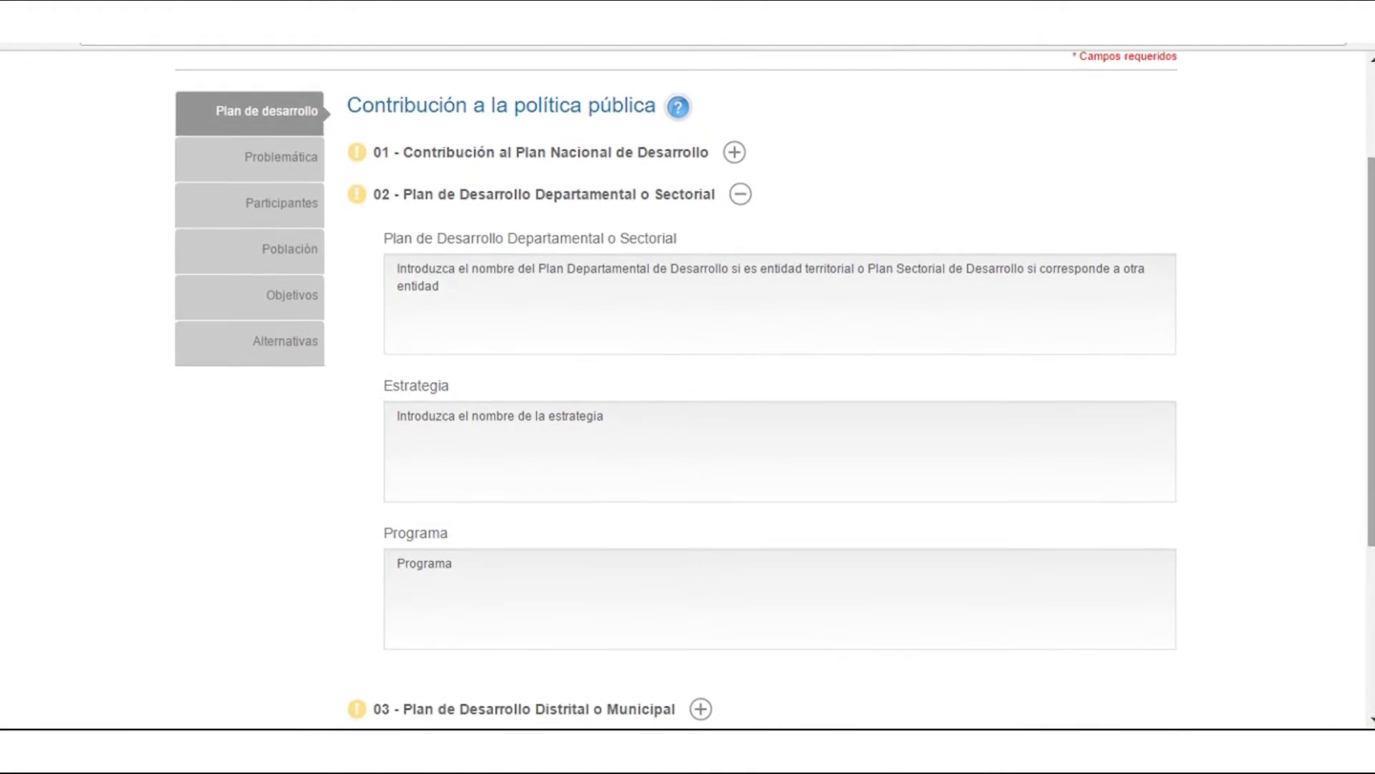
click(841, 266)
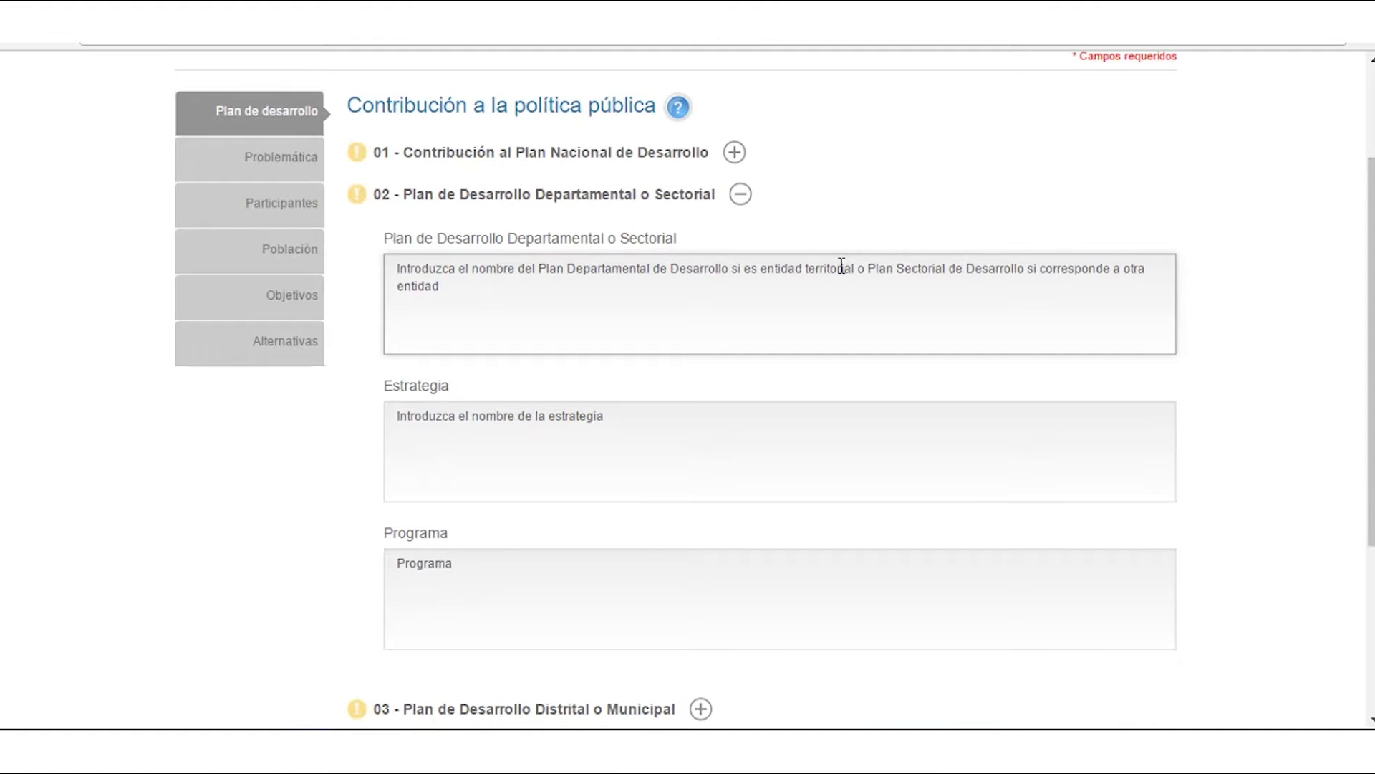
text(Plan de desarrollo de Amazonas 2016-2019 "Getión y ejecución para el bienestar, la conseración ambiental y la paz")
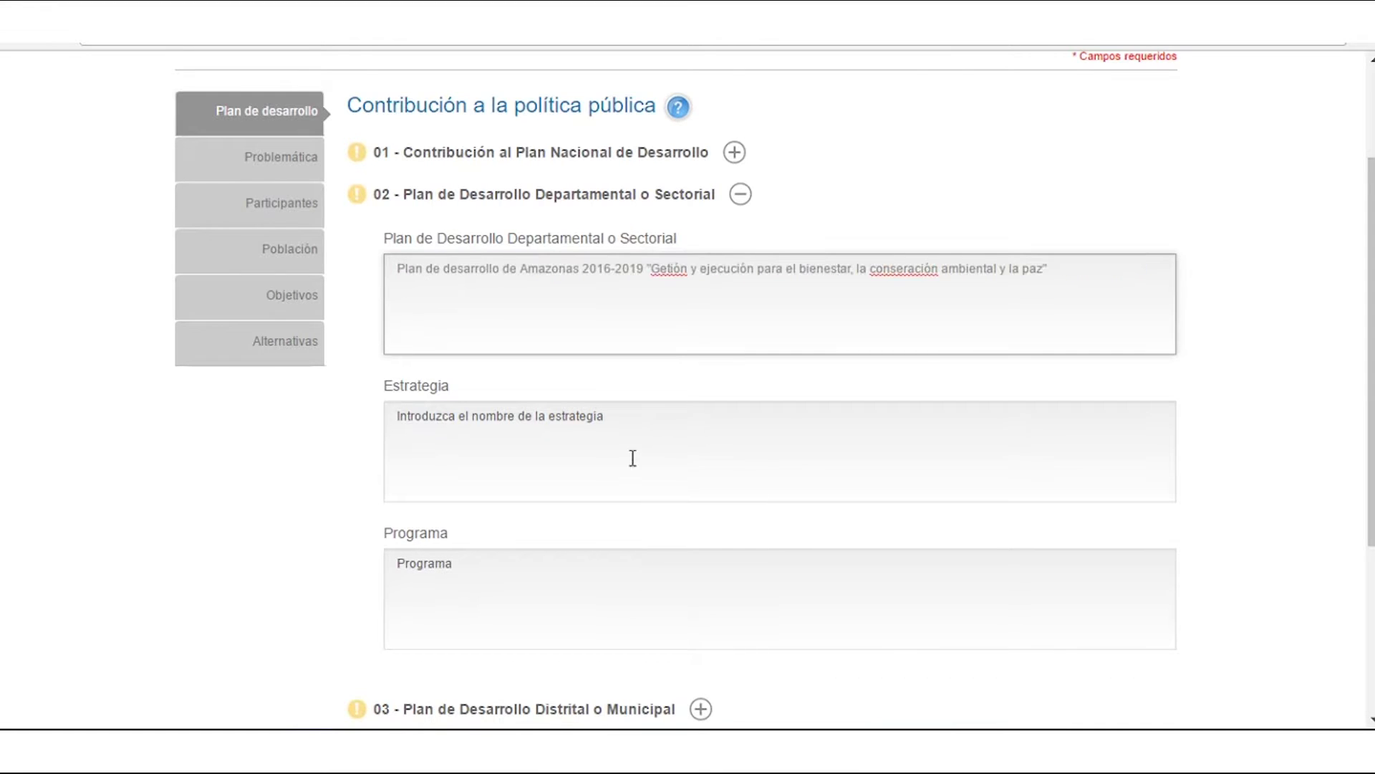
- Enter the departmental strategy on "postconflicto construcción de hechos de paz" and access to cultural services, set Programa to "Lectura y escritura", and collapse the section
click(535, 464)
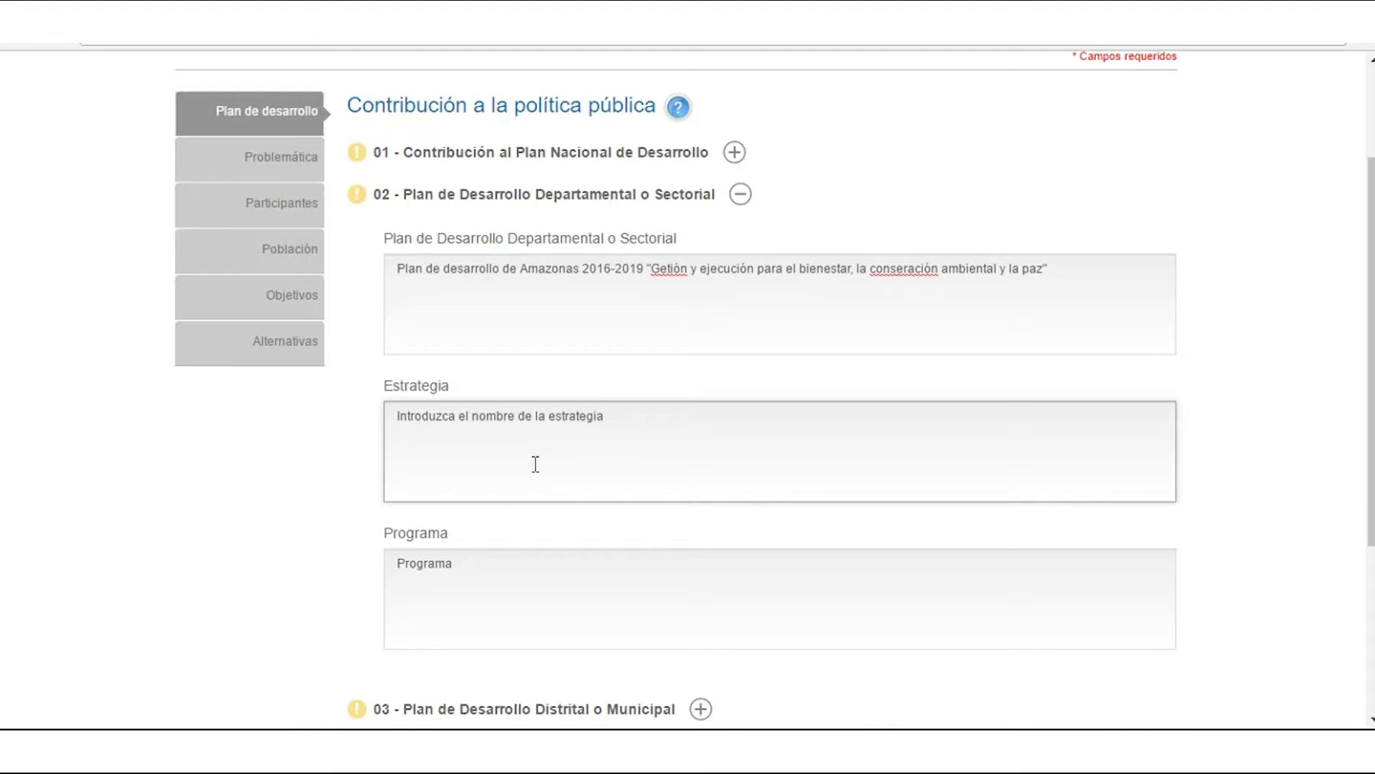
text(postconflicto construcción de hechos  de paz para la convivencia pacífica- fomentar y apoyar el acceso a los bienes y servicios culturales.)
key(Tab)
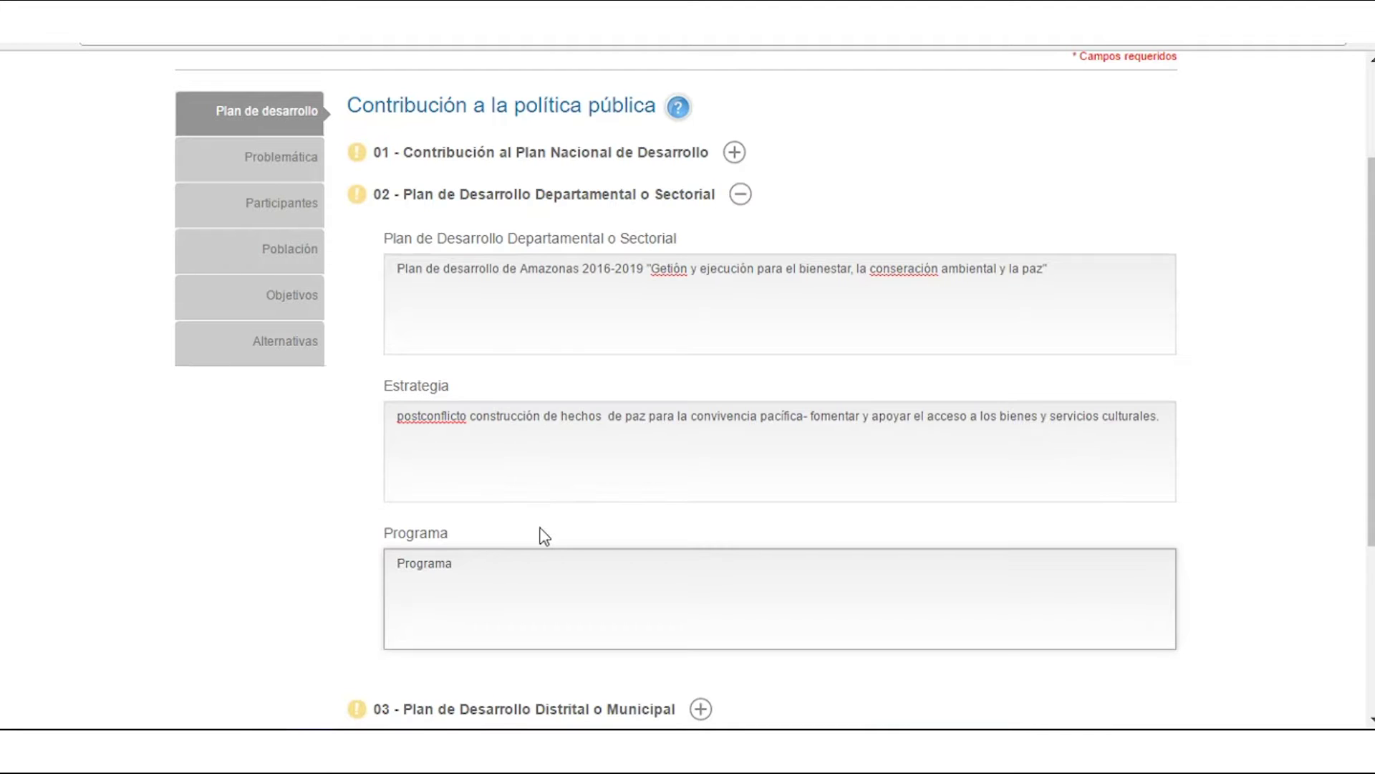
text(Lectura y escritura)
click(745, 199)
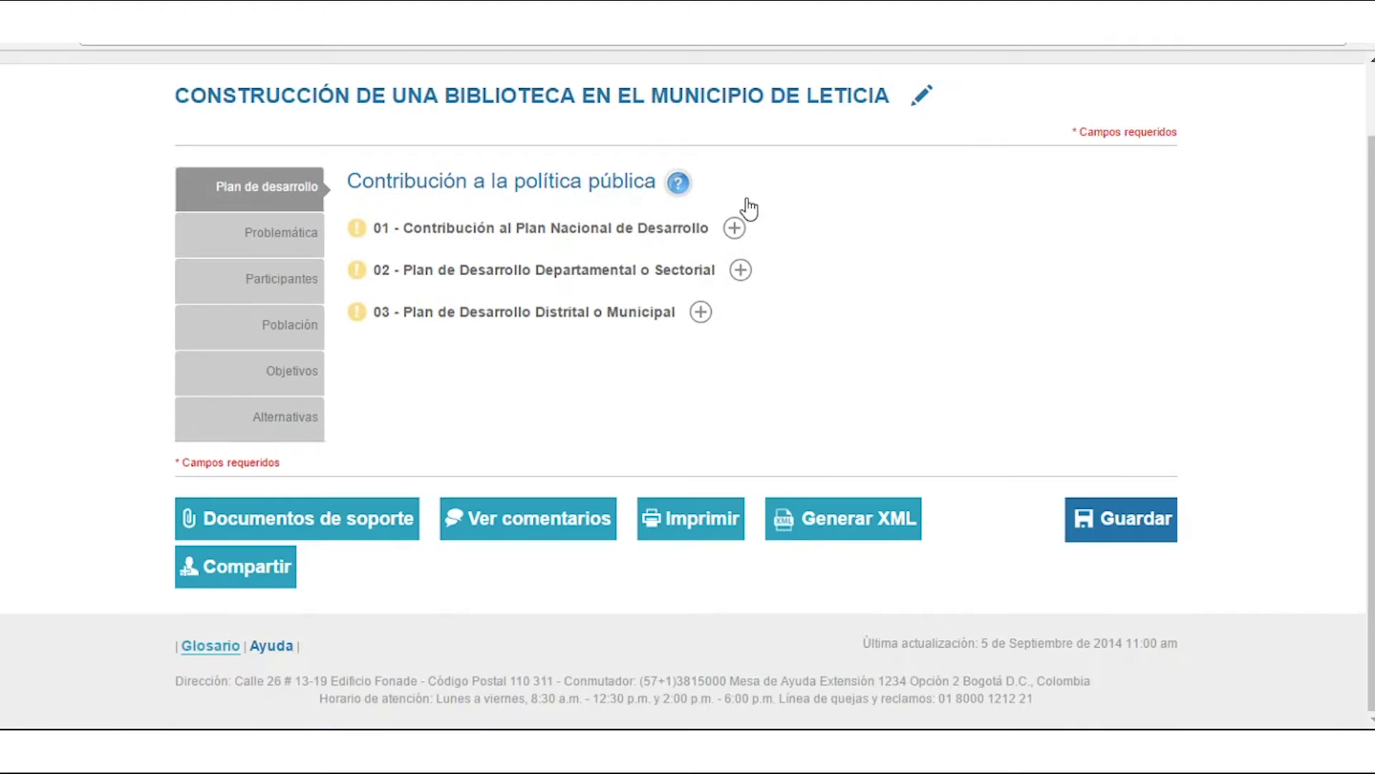
- Fill in the district or municipal plan section, including the text "Fortalecimiento de instancias", and save the Plan de desarrollo page
click(701, 313)
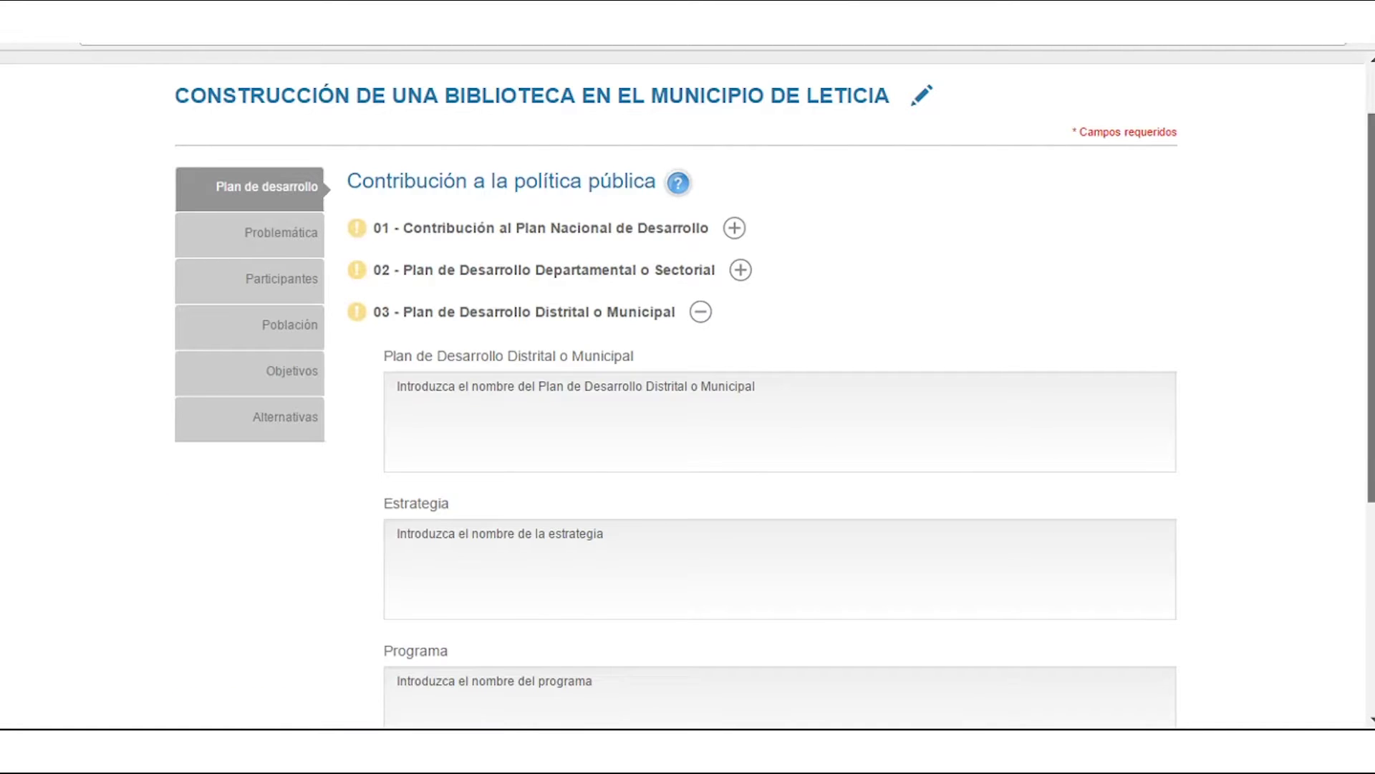
scroll(688, 386, down, 3)
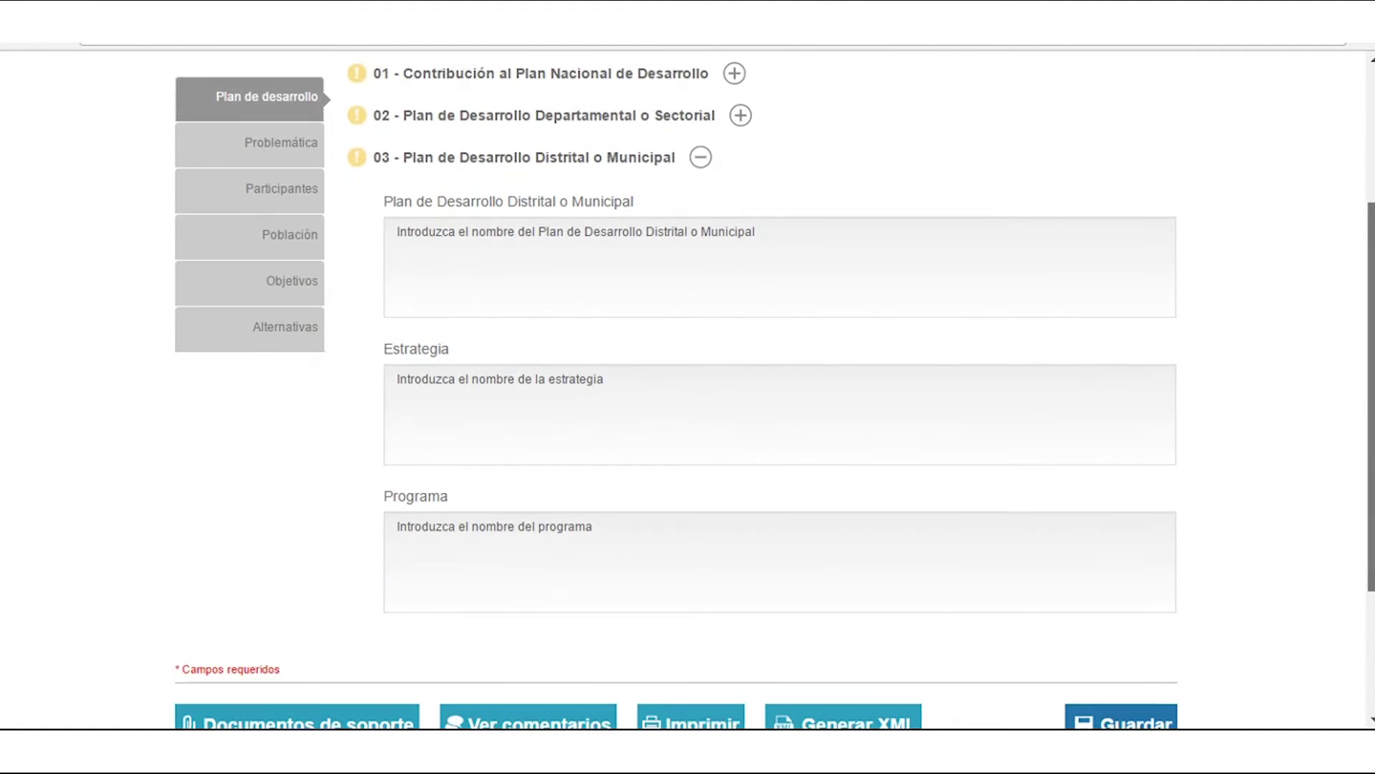
scroll(950, 370, down, 1)
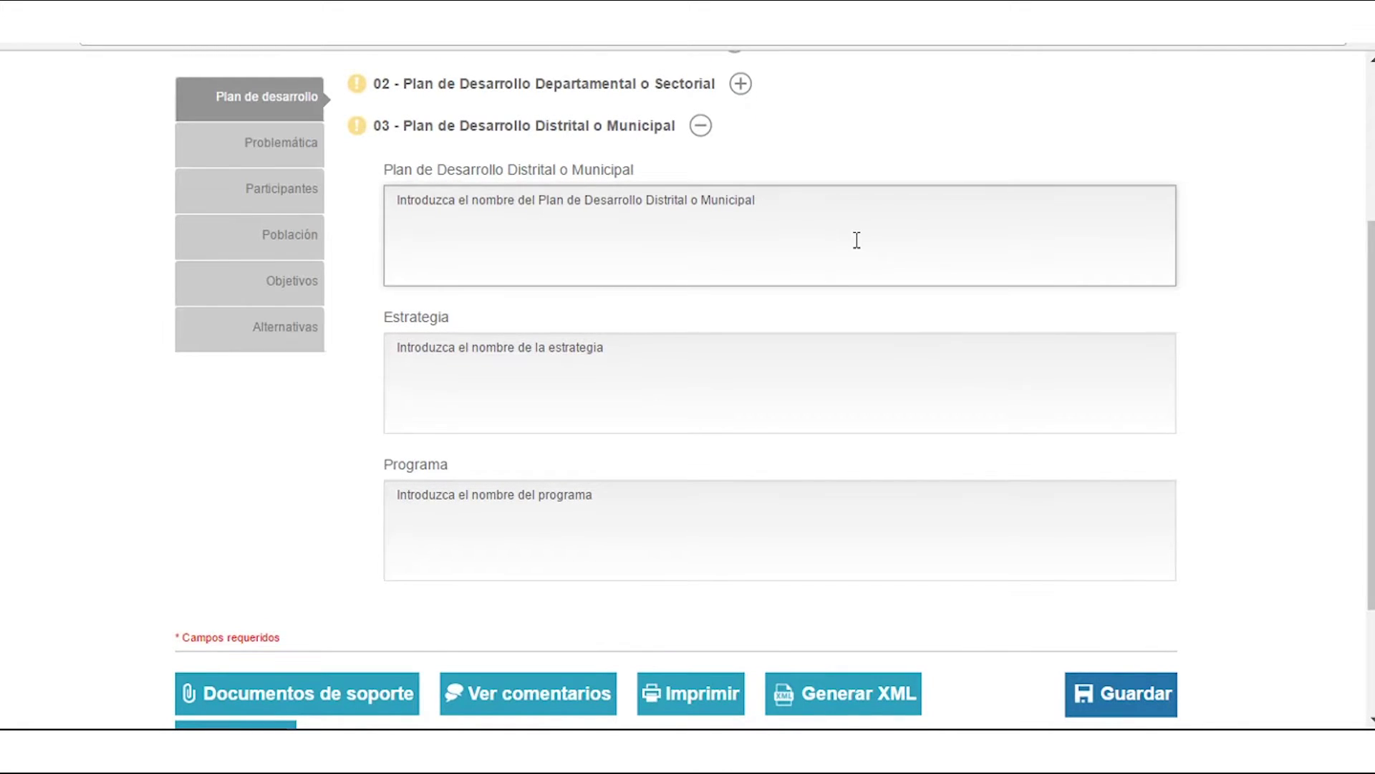
text(o)
text(rtalecimiento de instancias)
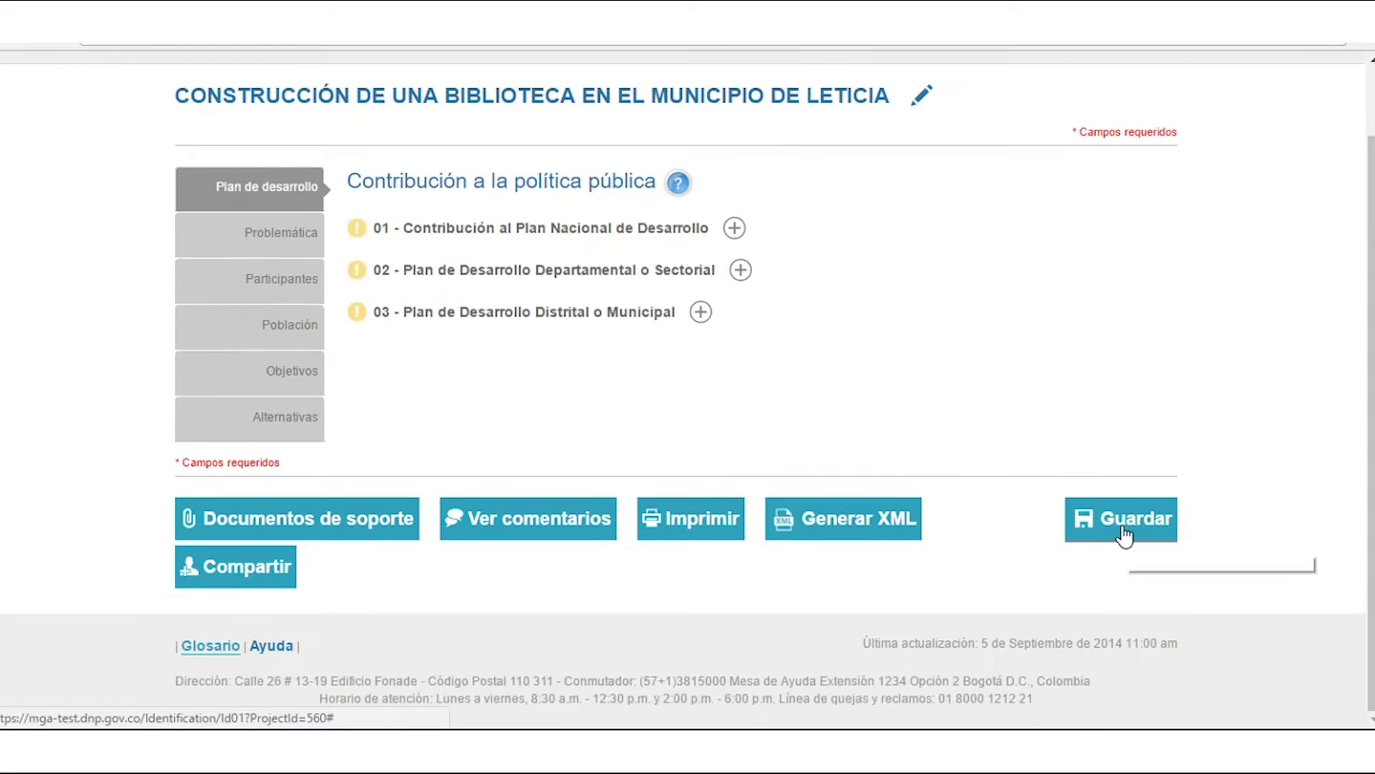
click(1123, 531)
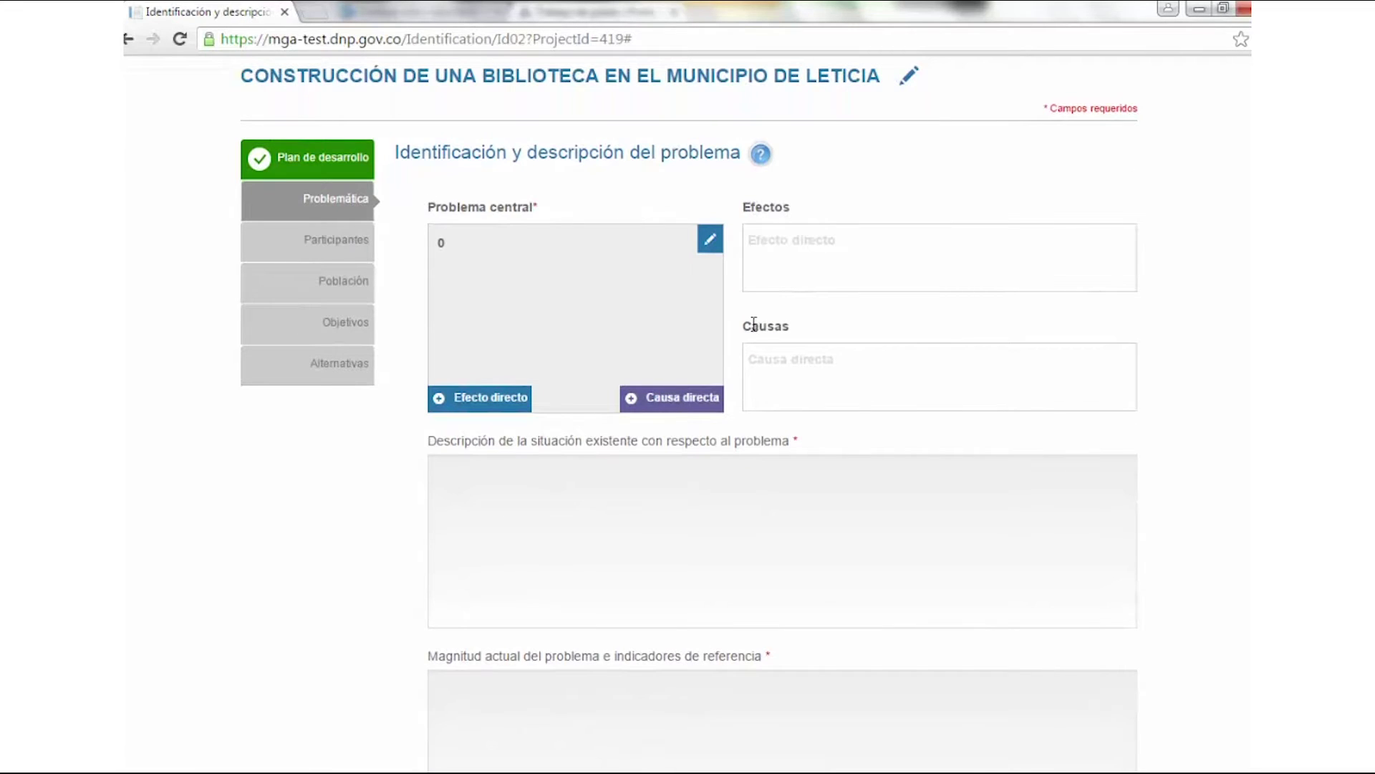
- Set the central problem to "Bajos niveles de lectura en la población del municipio de Leticia", save it and accept the notice
scroll(794, 336, down, 2)
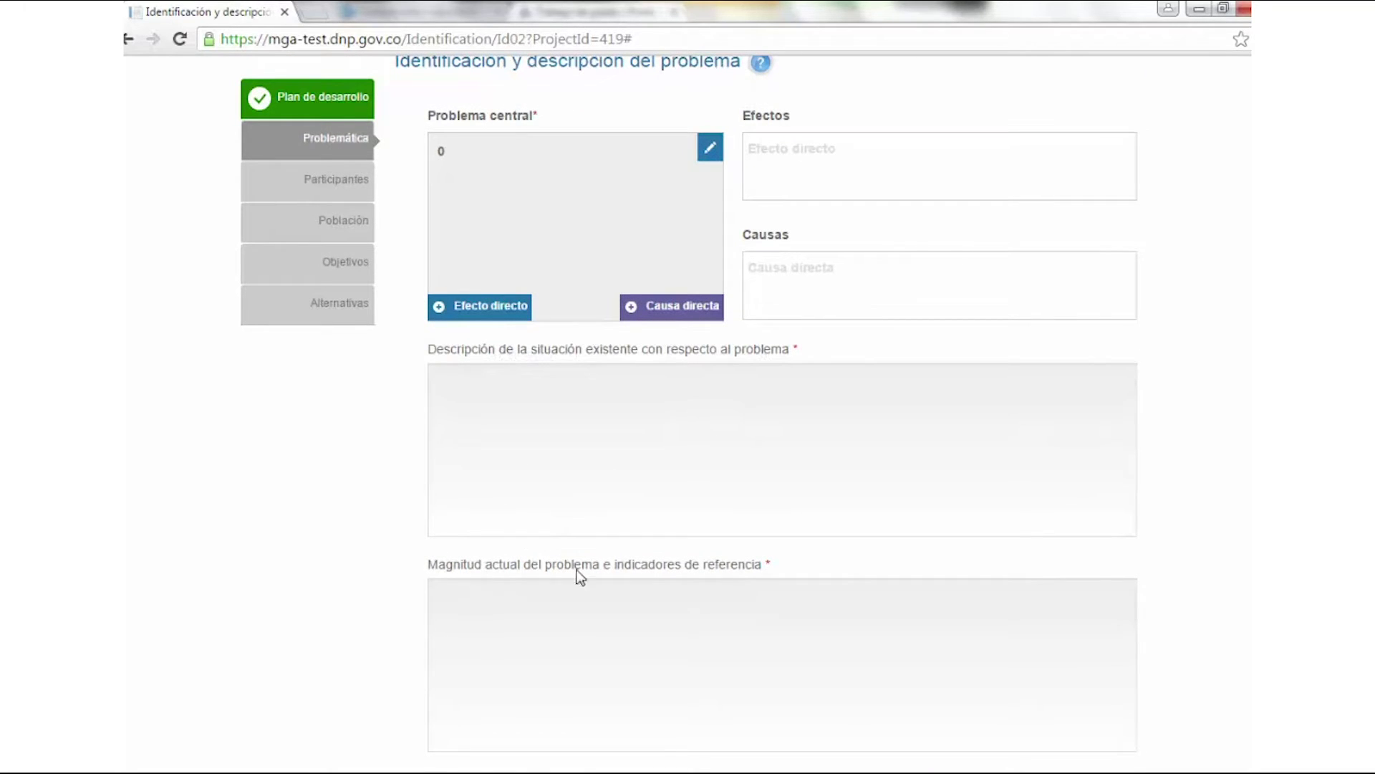
scroll(711, 563, up, 2)
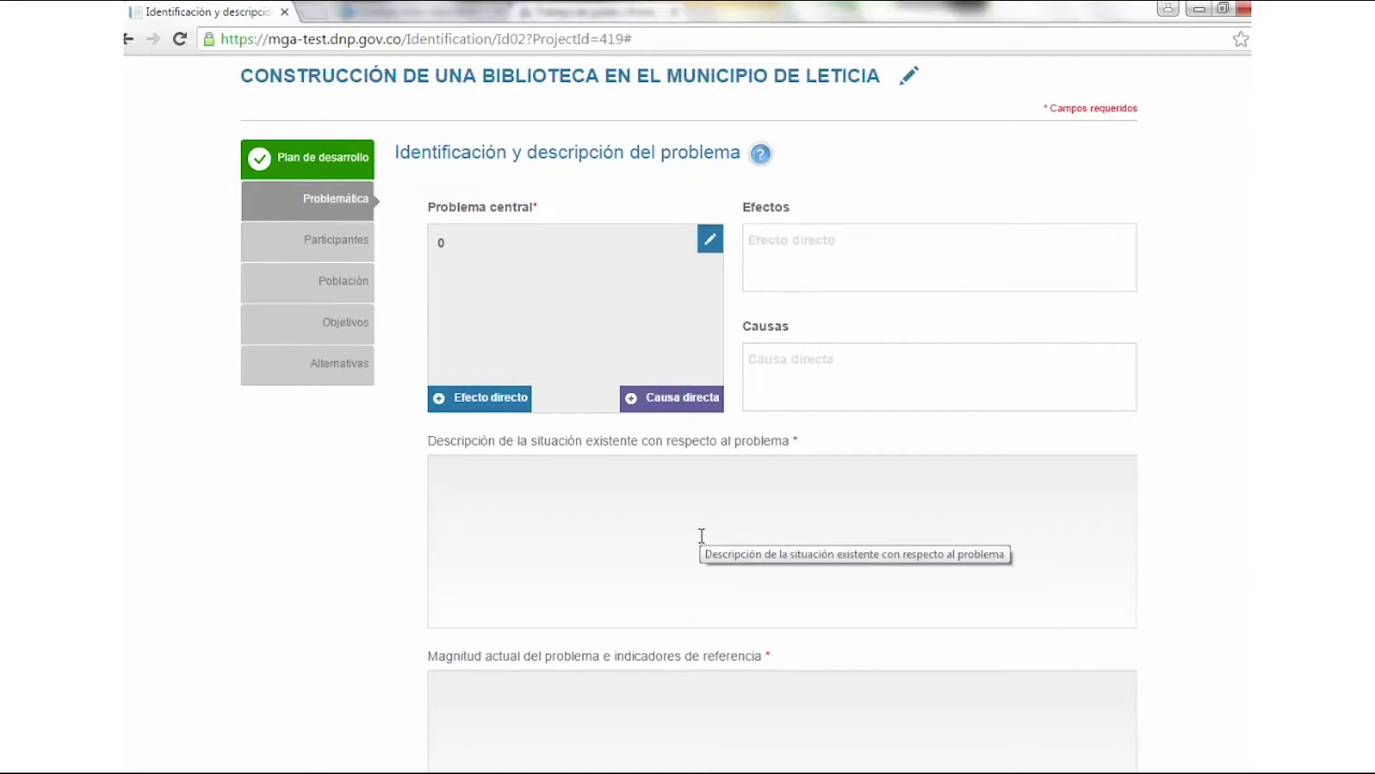
click(712, 240)
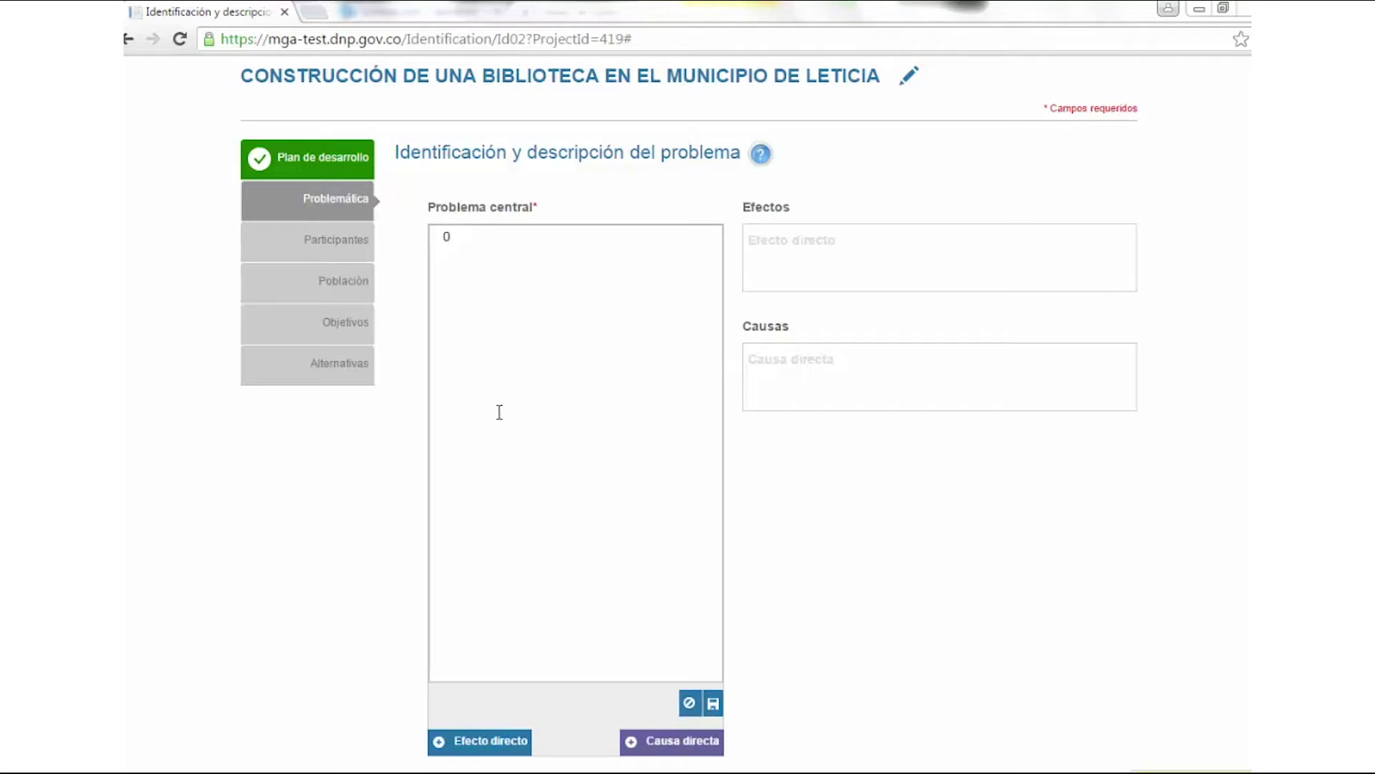
text(Bajos niveles de lectura en la población del municipio de Leticia)
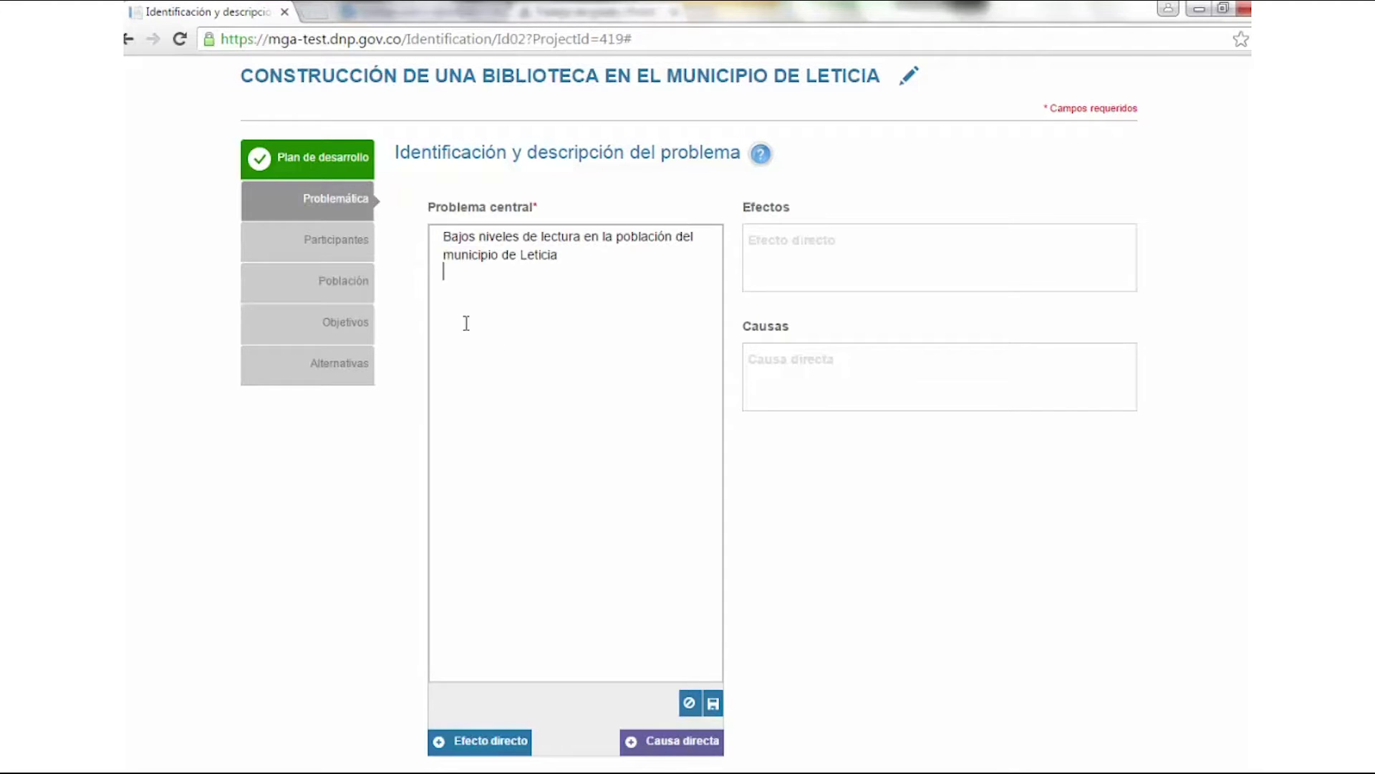
click(713, 704)
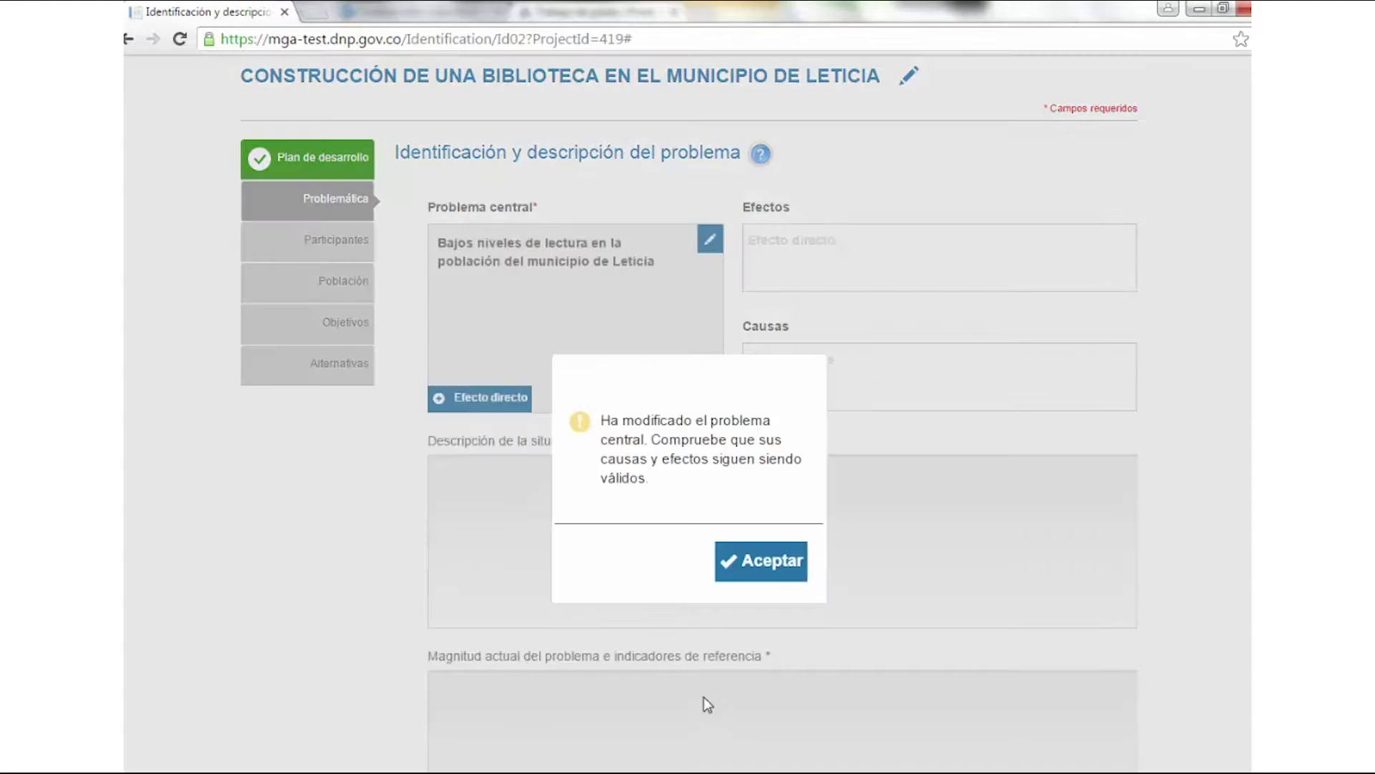
click(755, 562)
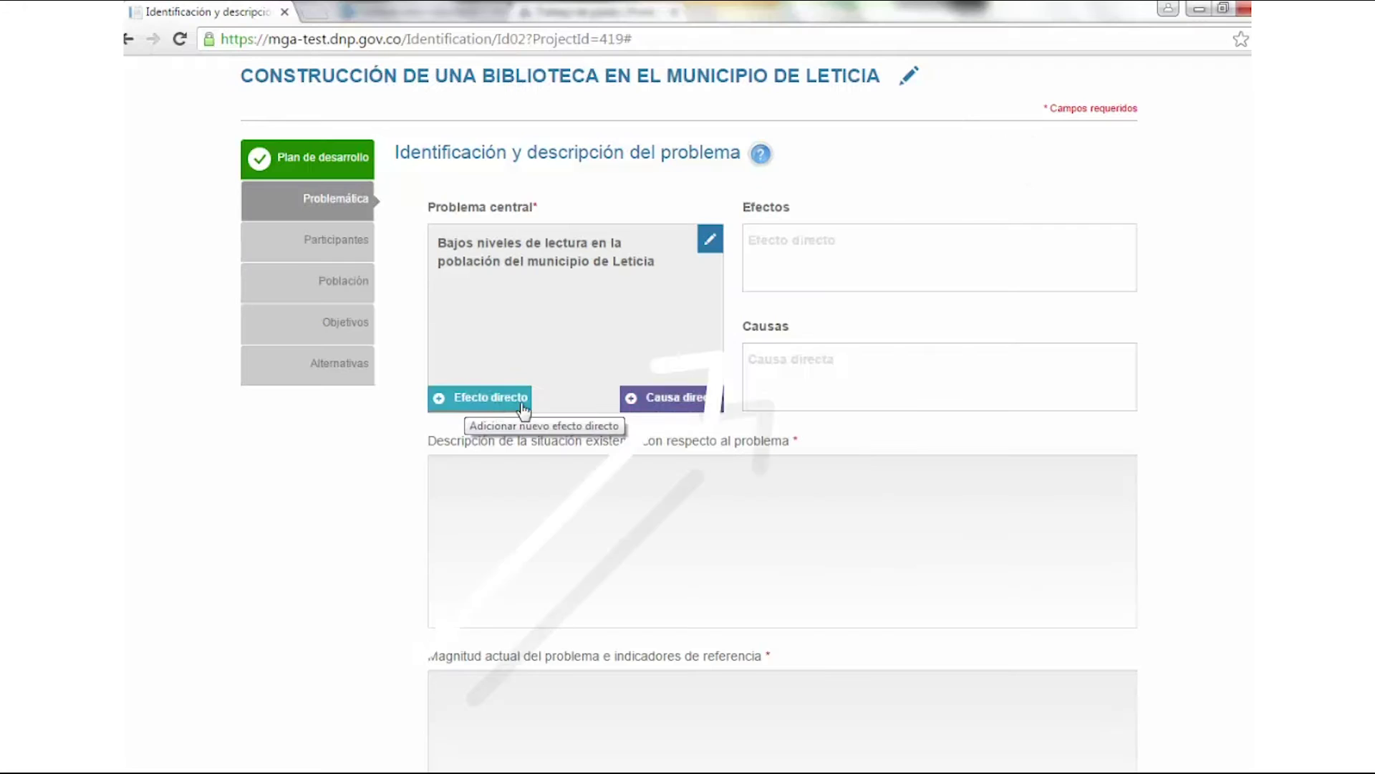
- Add and save the direct effect "Disminución del rendimiento escolar de la población" for the central problem
click(469, 396)
scroll(523, 487, down, 1)
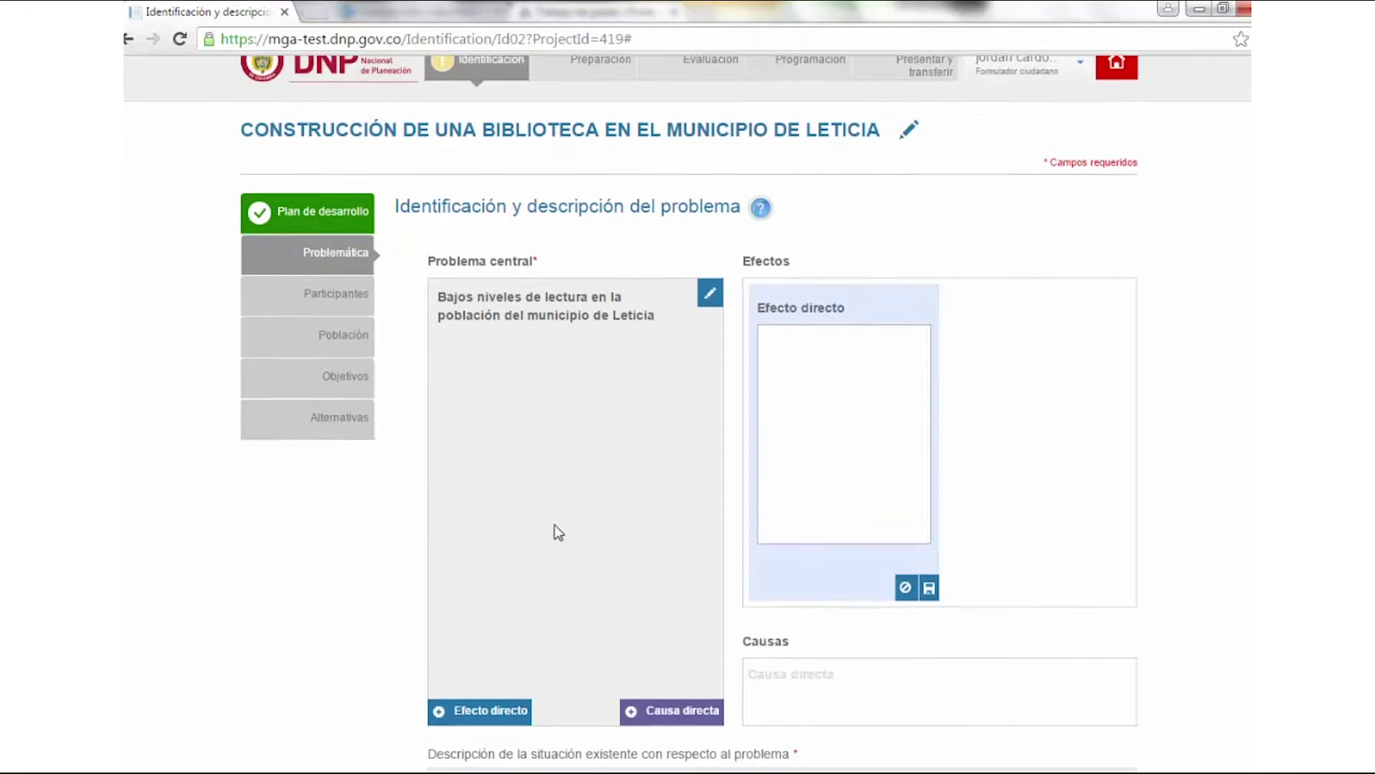
text(Disminución del rendimiento escolar de la población)
click(929, 535)
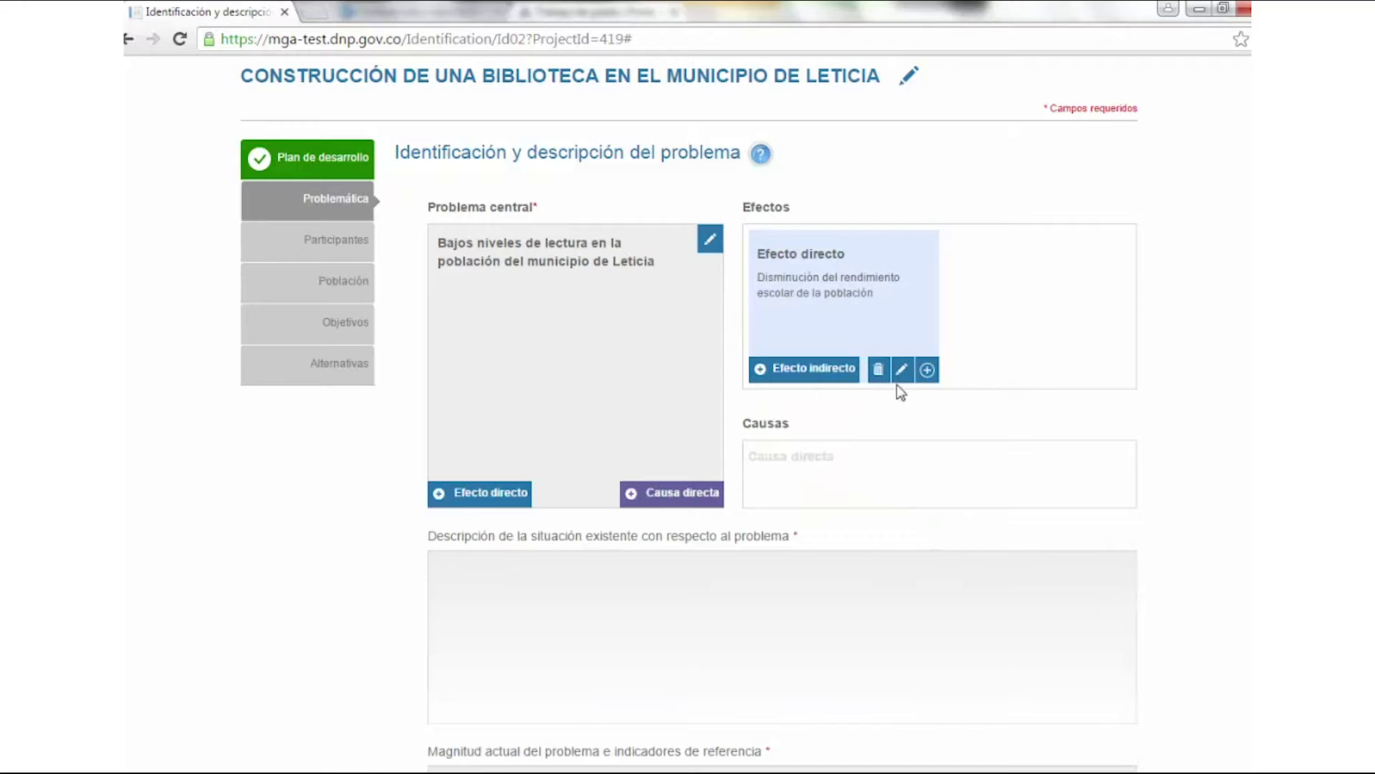
- Add and save the indirect effect "Baja calidad educativa de la entidad territorial" under the direct effect
click(829, 369)
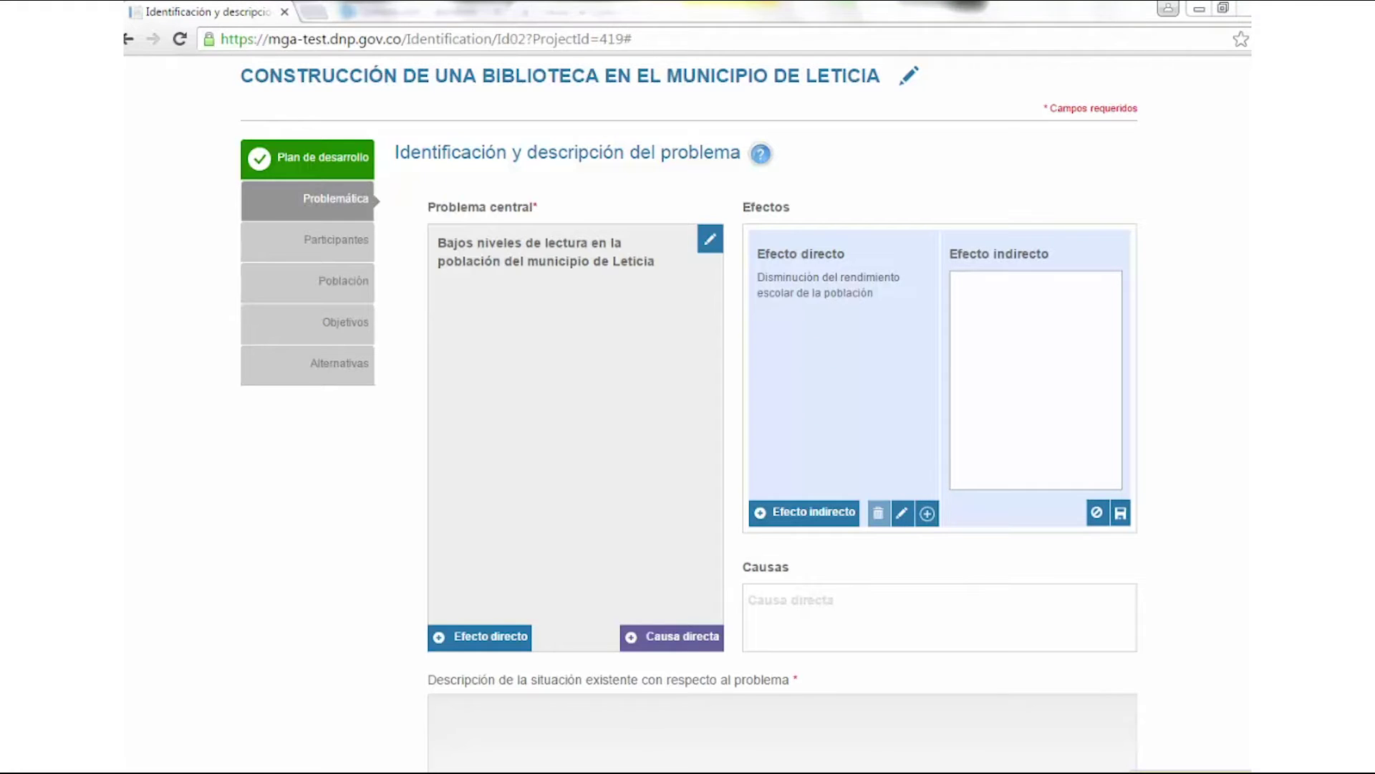
text(Baja calidad educativa de la entidad territorial)
click(1121, 516)
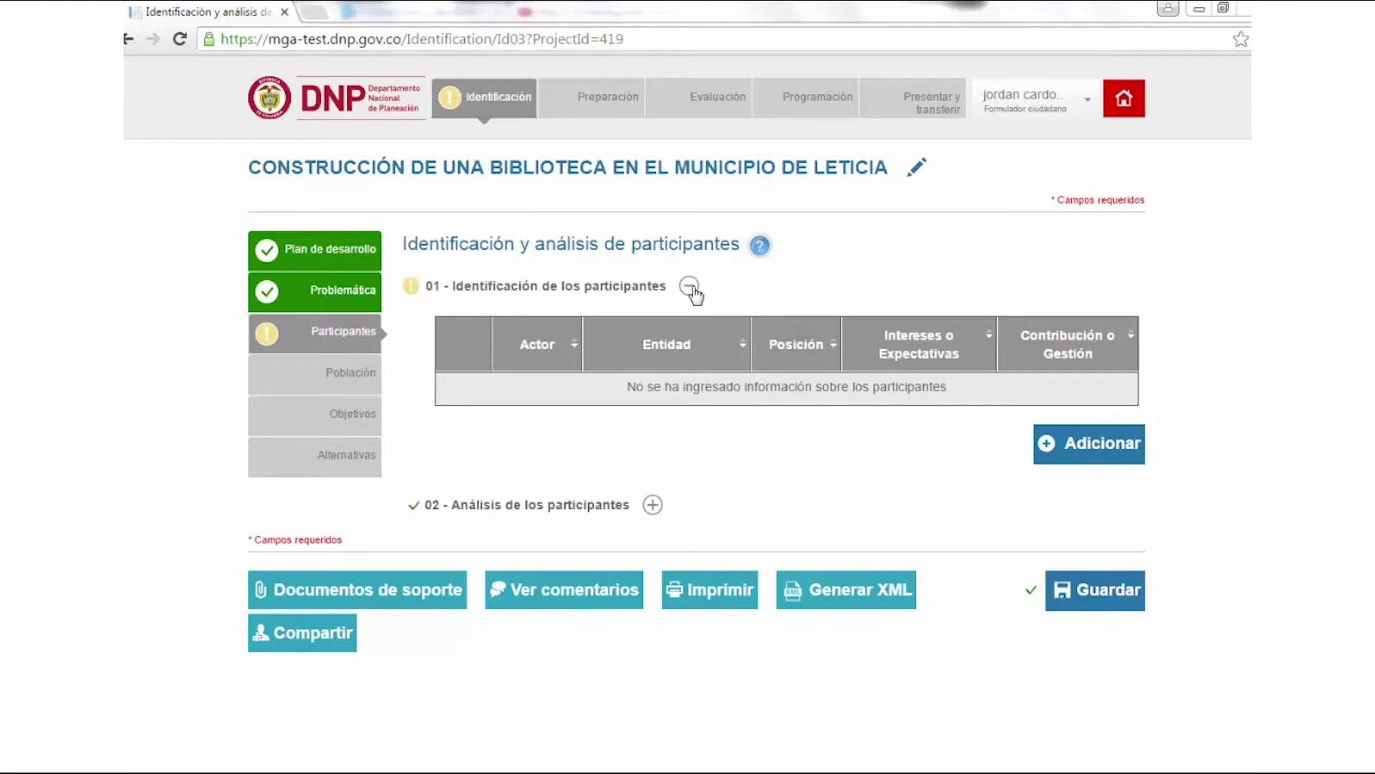
- Start adding a participant and choose Departamental as its actor
click(1091, 450)
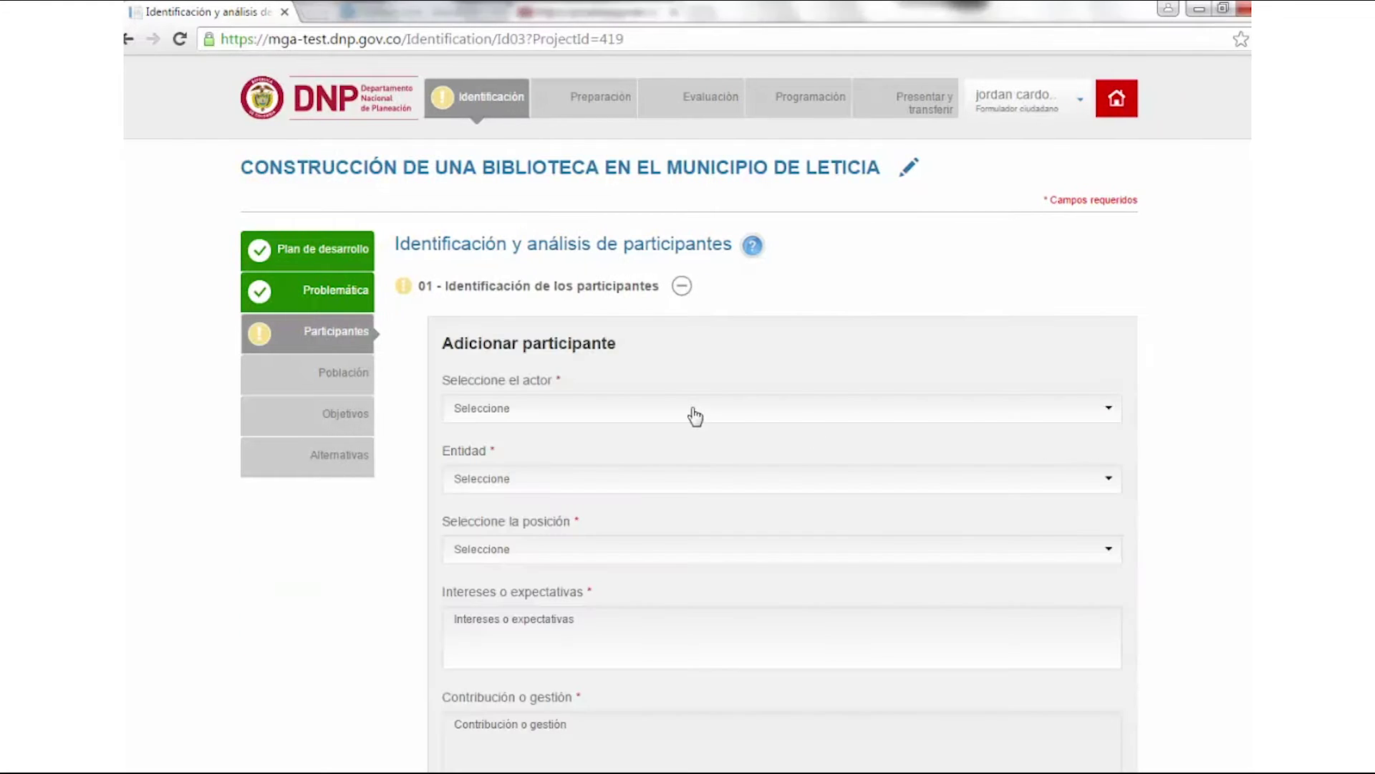
scroll(682, 402, down, 2)
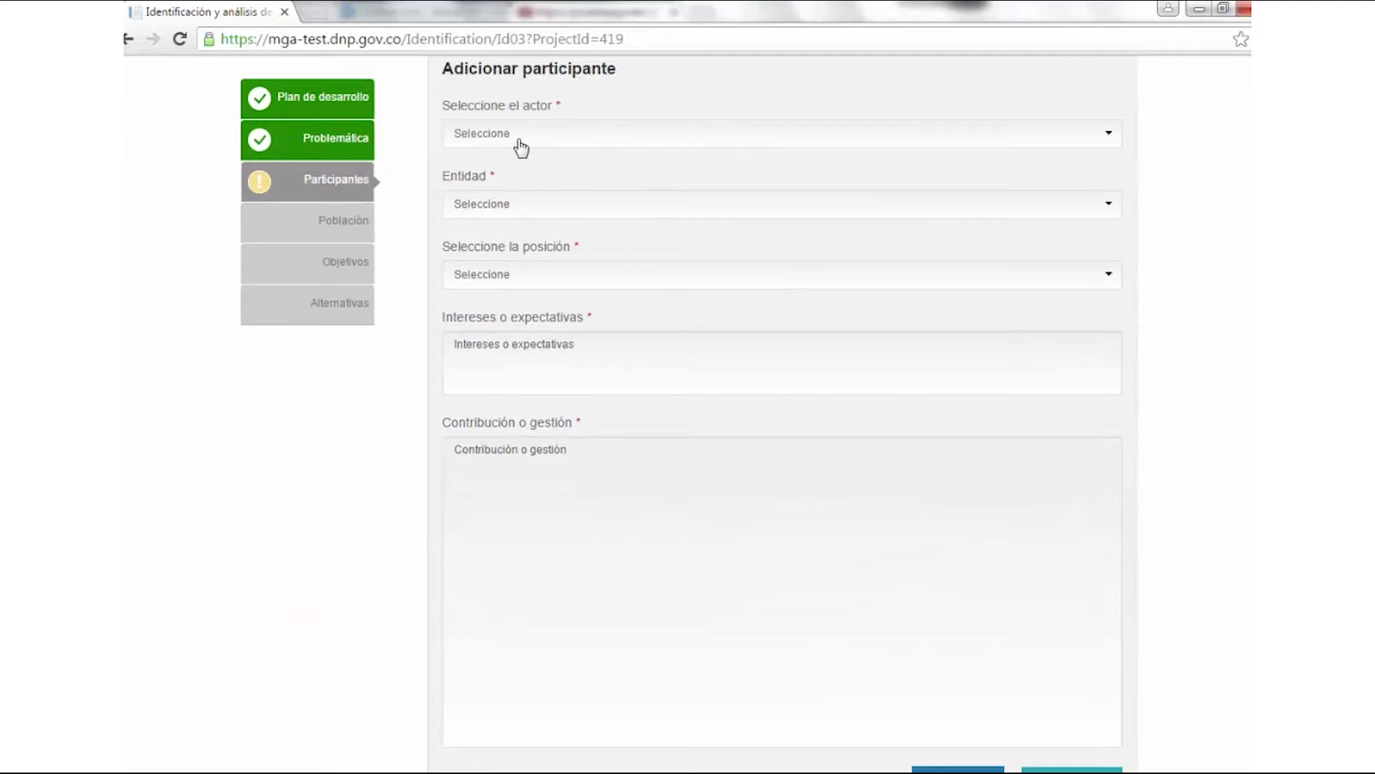
click(521, 149)
click(505, 178)
click(594, 145)
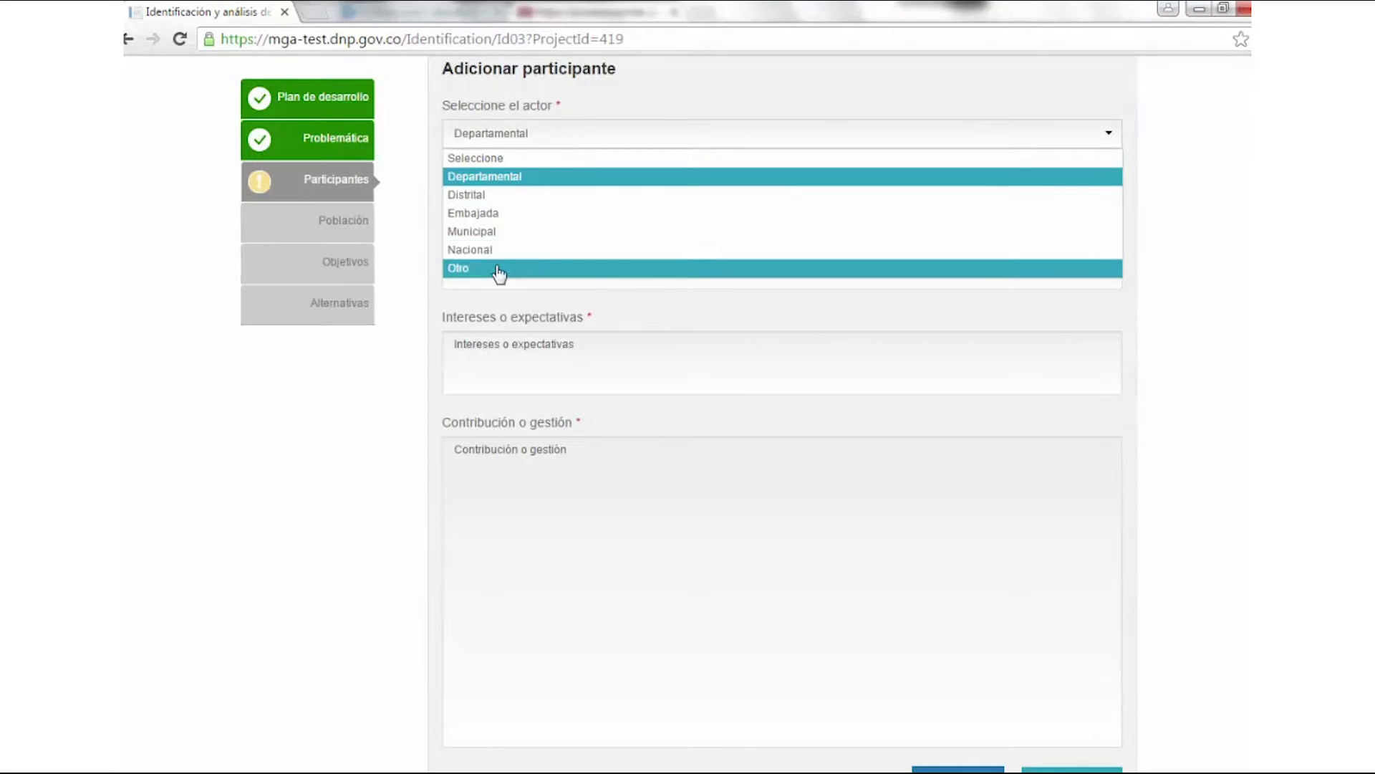
click(505, 177)
- Set the participant's entity to Amazonas and its position to Cooperante
click(544, 214)
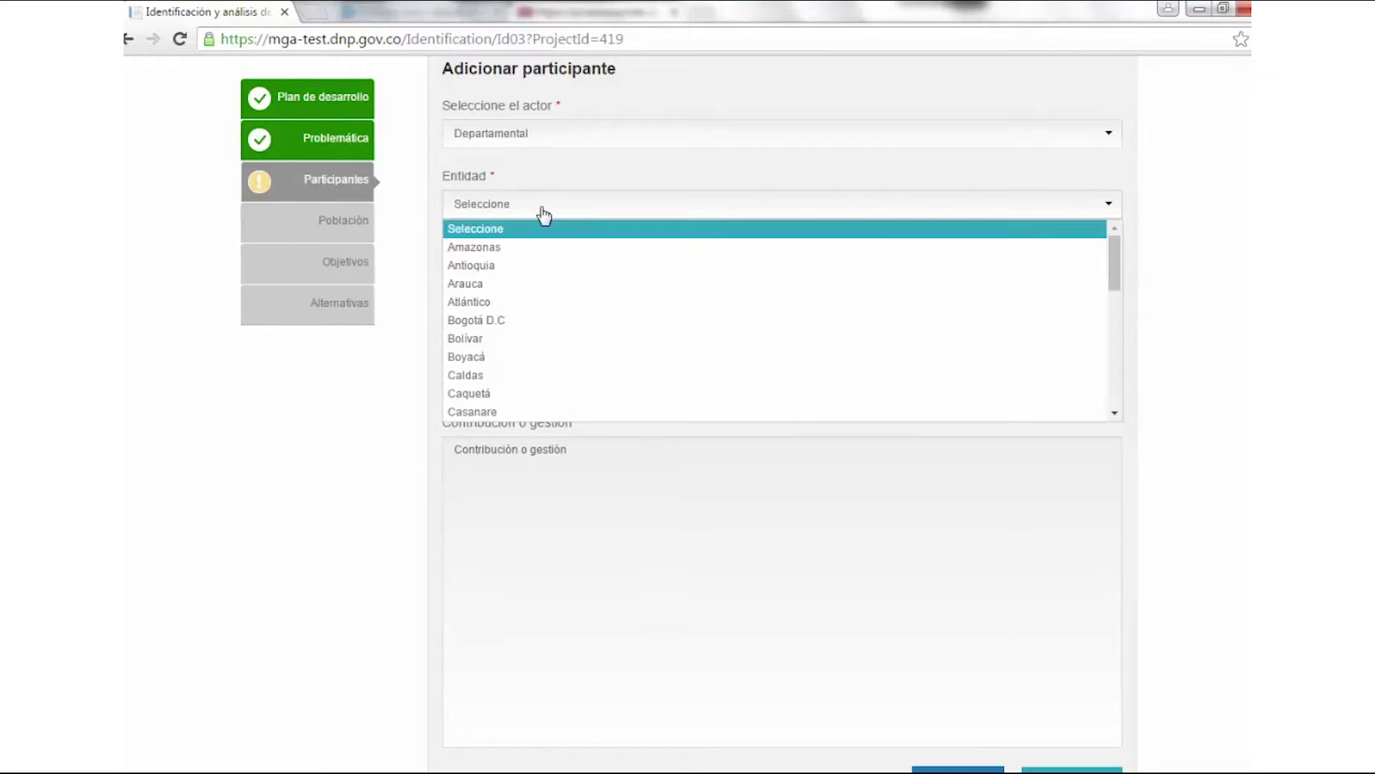
click(533, 248)
click(550, 287)
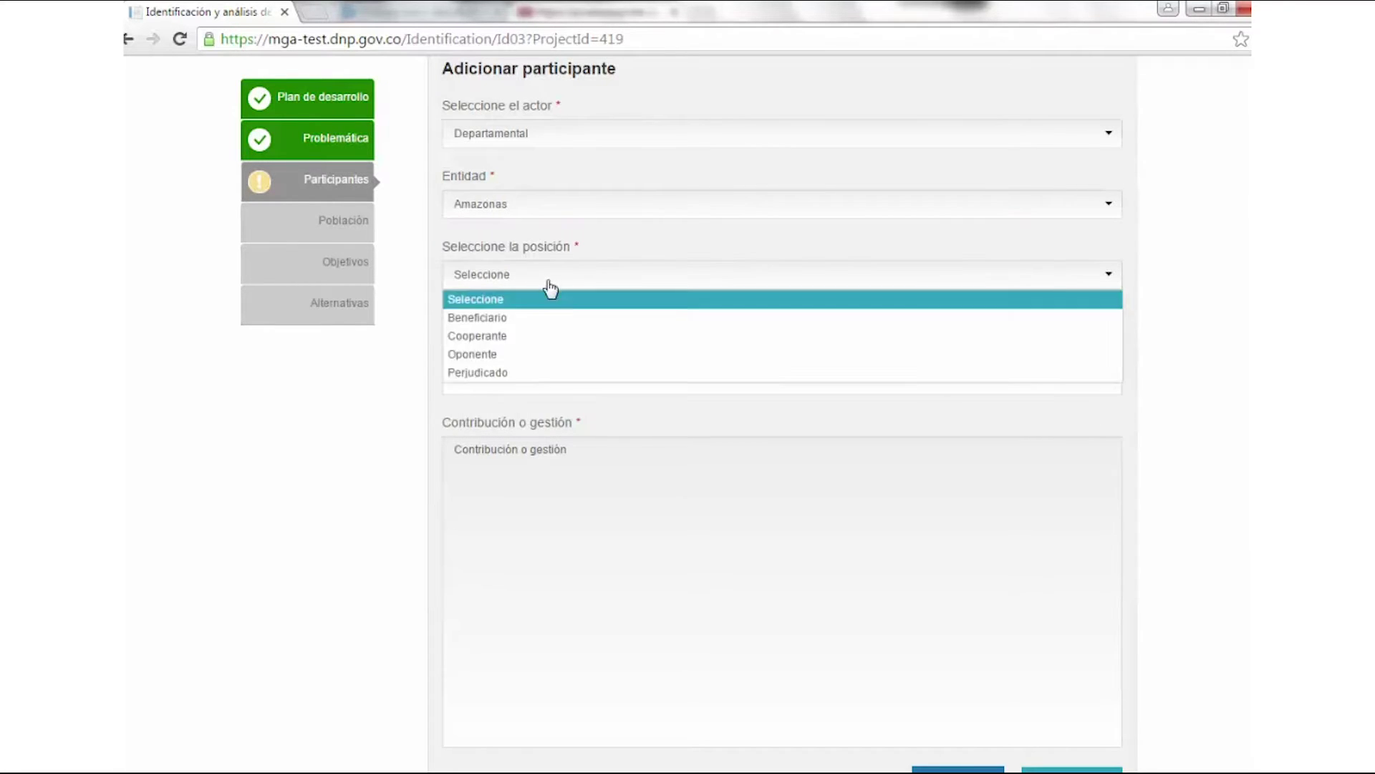
click(506, 336)
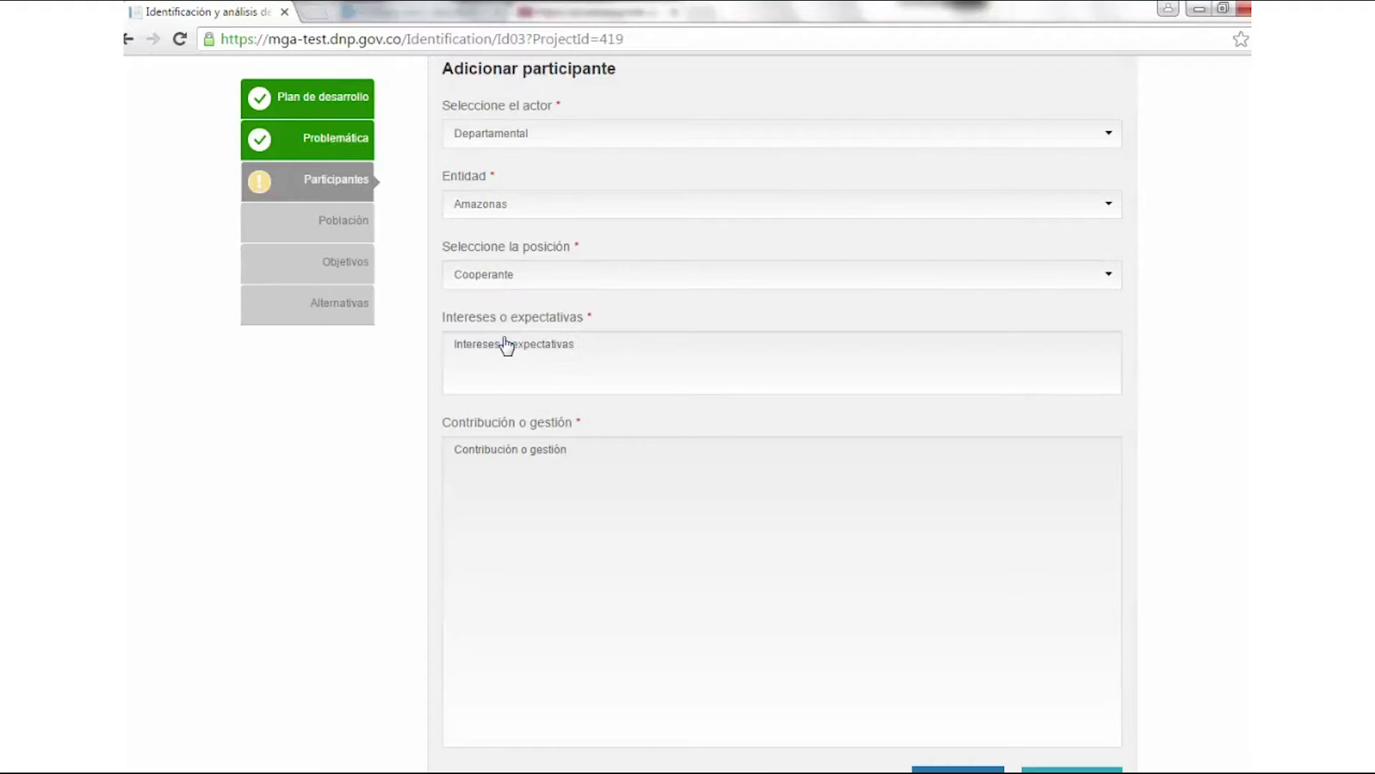
click(571, 281)
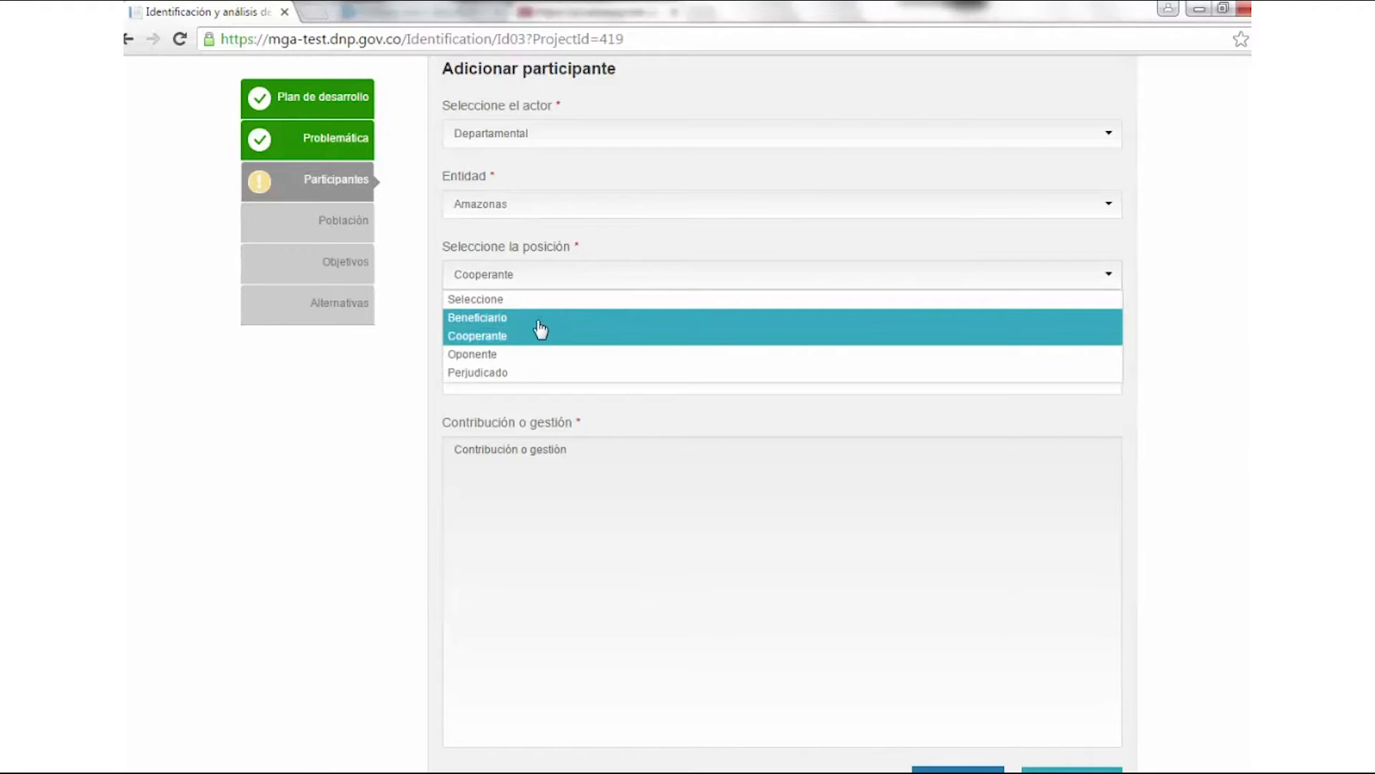
click(548, 343)
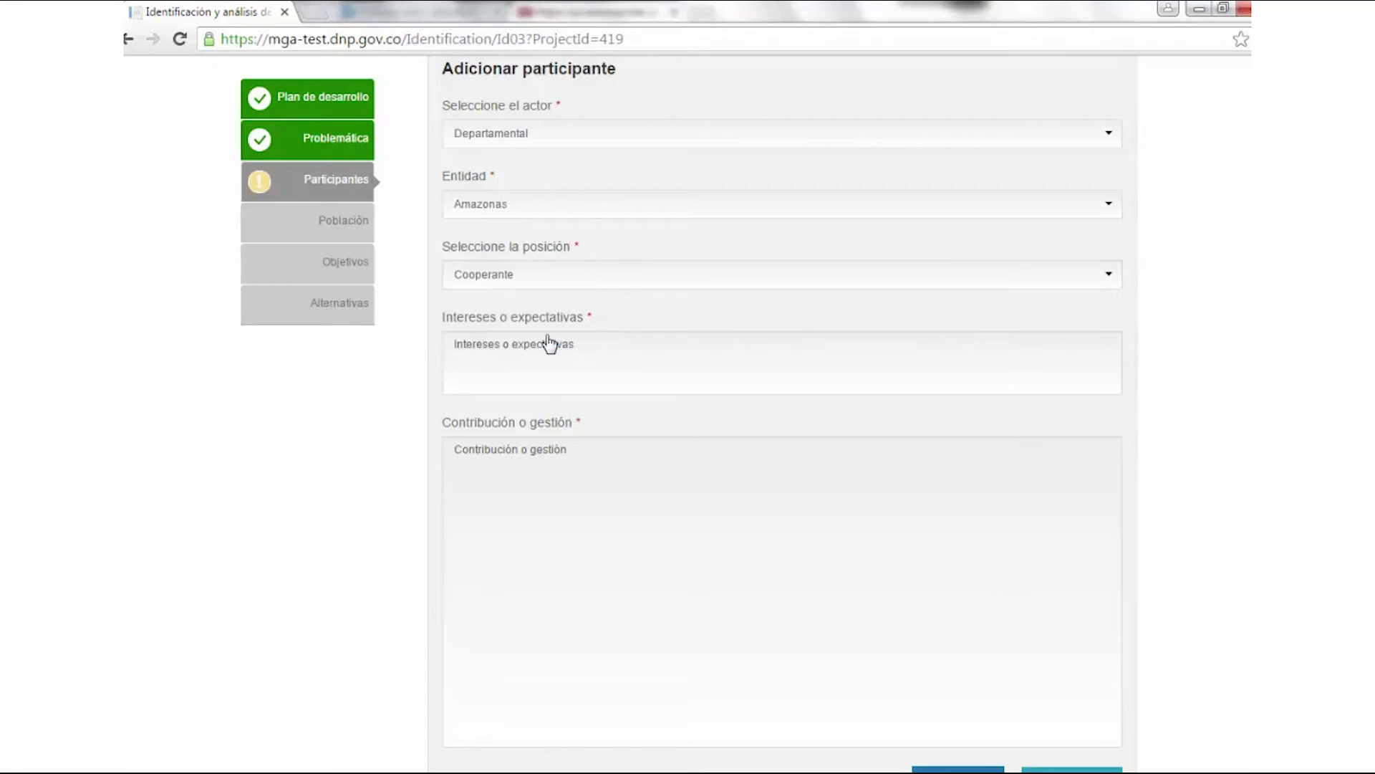
- Describe the participant's interest in training processes that raise departmental reading levels, and its contribution of administrative coordination, municipal support, intermediation and resources for cultural policy
click(541, 361)
text(Departamental como promotores del desarrollo económico y social está interesada en consolidar procesos formación que aumenten los niveles de lectura en el departamento.)
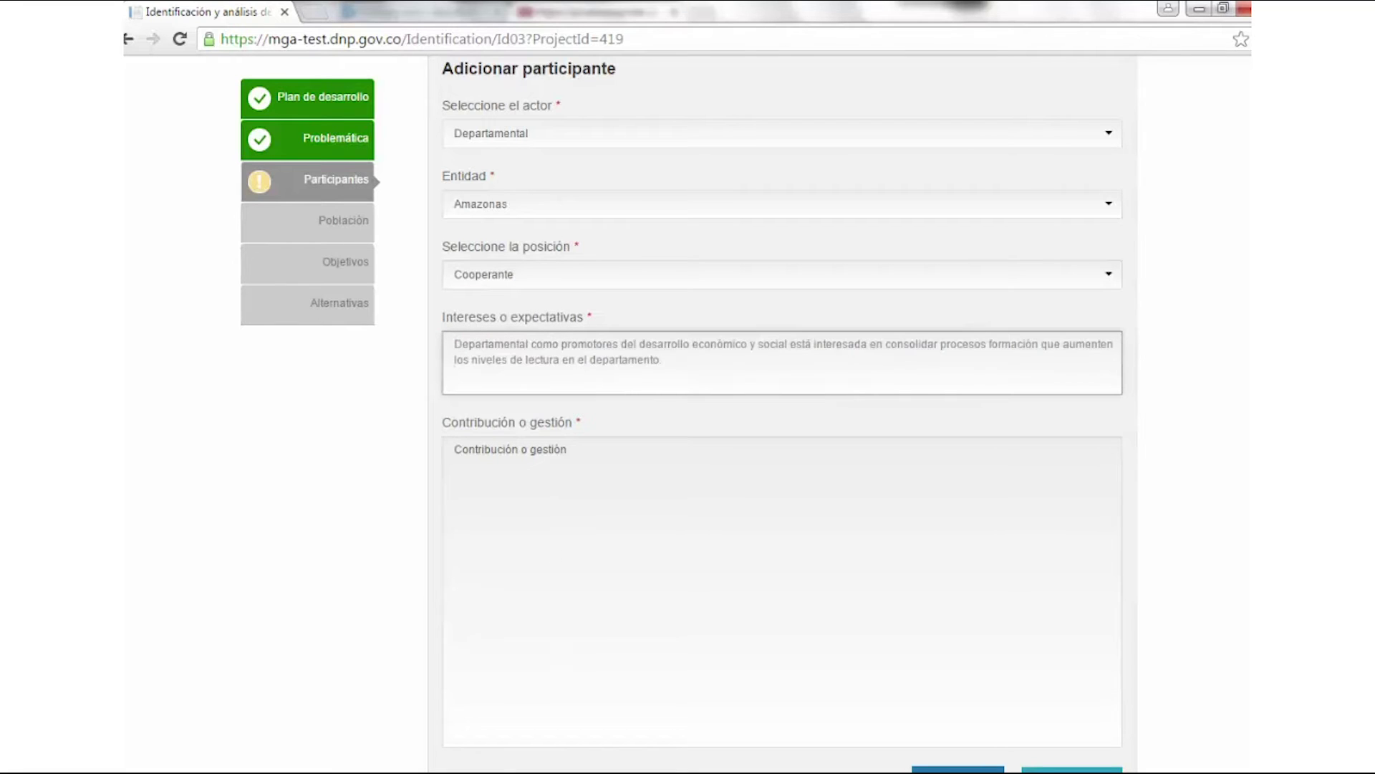
click(661, 557)
text(Ejercen funciones administrativas de coordinación, de complemento de la acción municipal, de intermediación entre la Nación y los municipios, y aportan los recursos para la materialización de la política cultural)
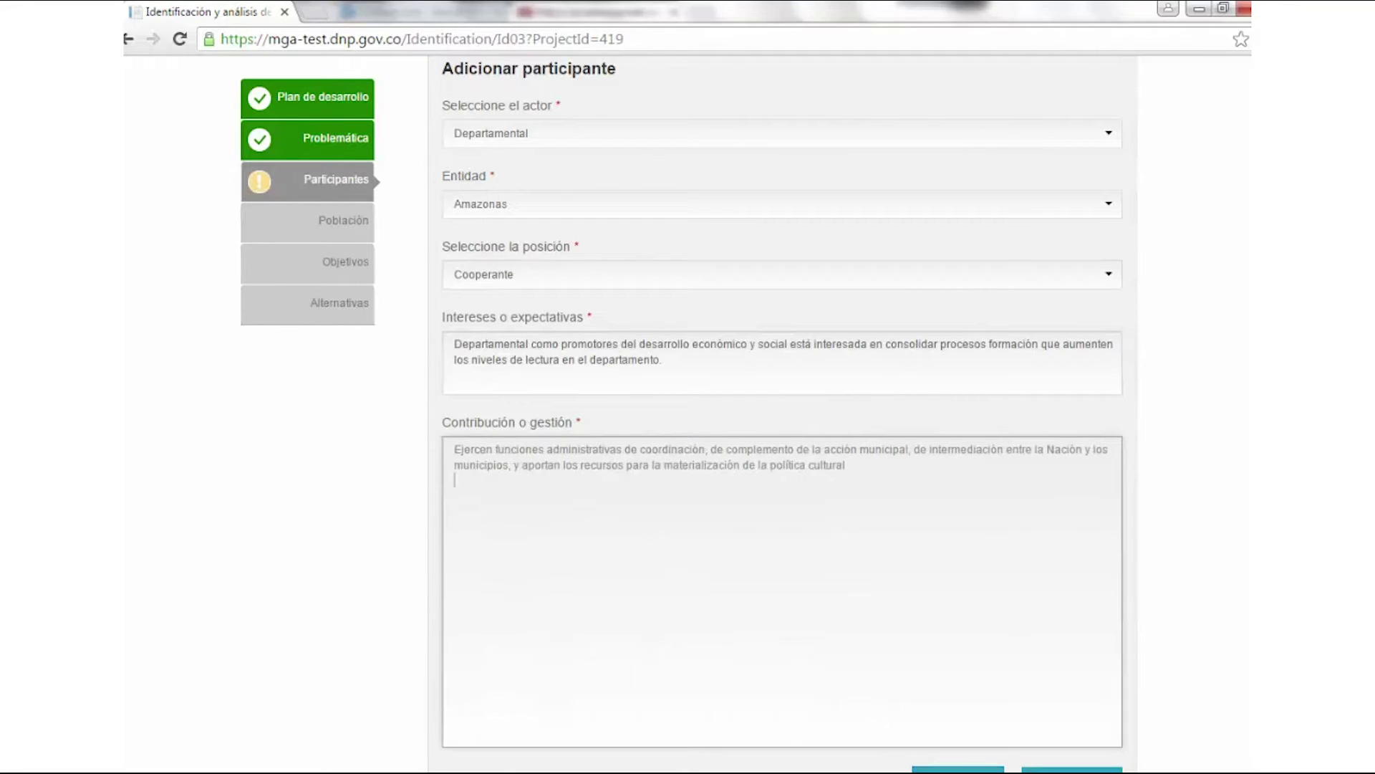
- Accept the new Departamental participant to add it to the participants table
key(Tab)
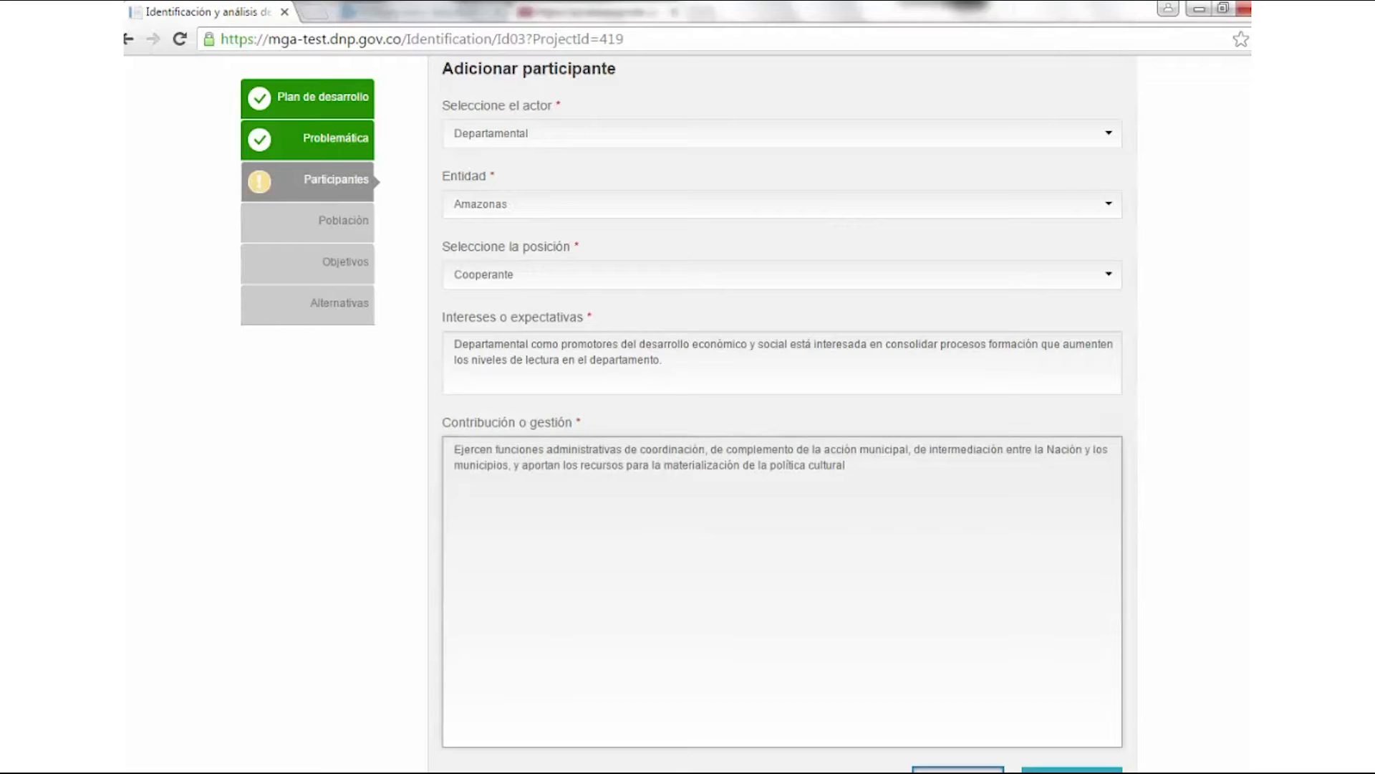
key(Return)
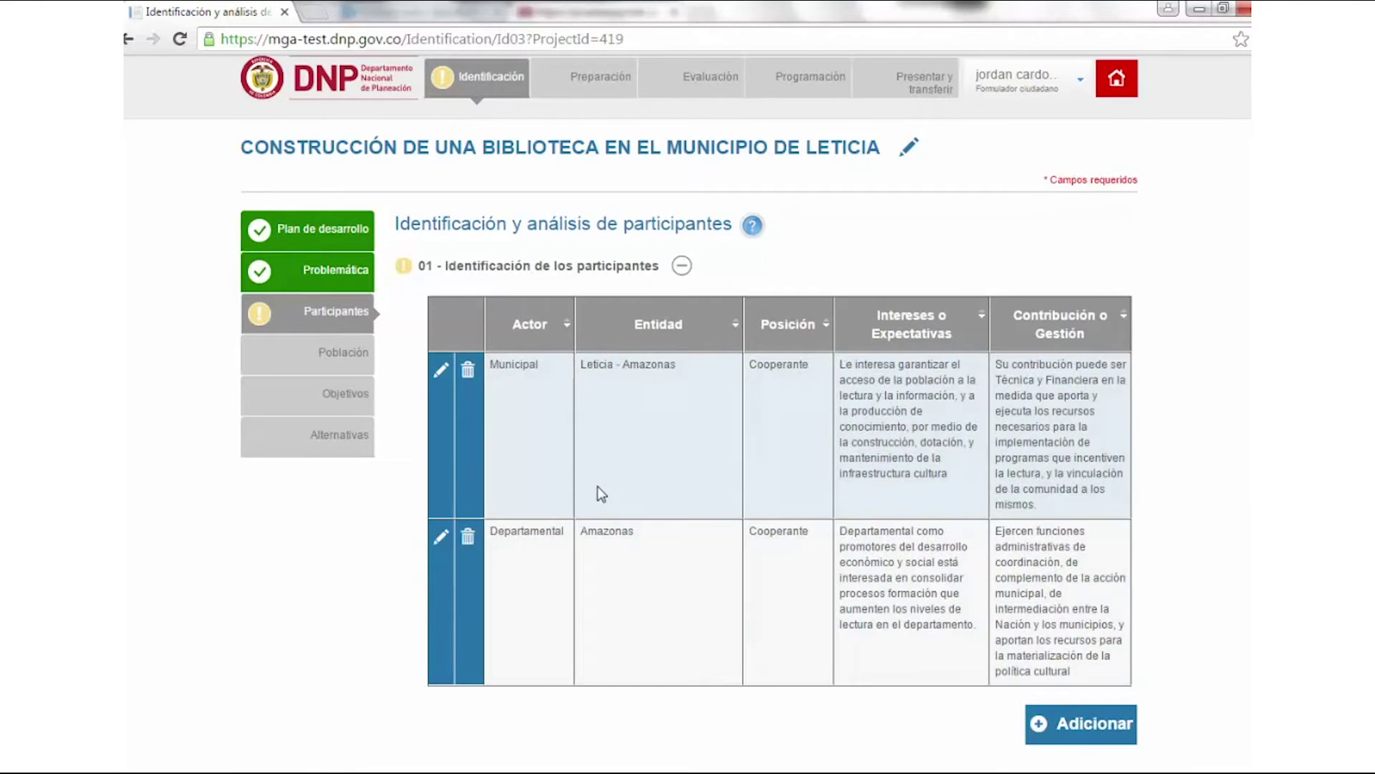
- In the participants analysis, describe the Leticia inhabitants' labour for building the library, citizen oversight and role as an informed population, and save the page
scroll(544, 487, down, 1)
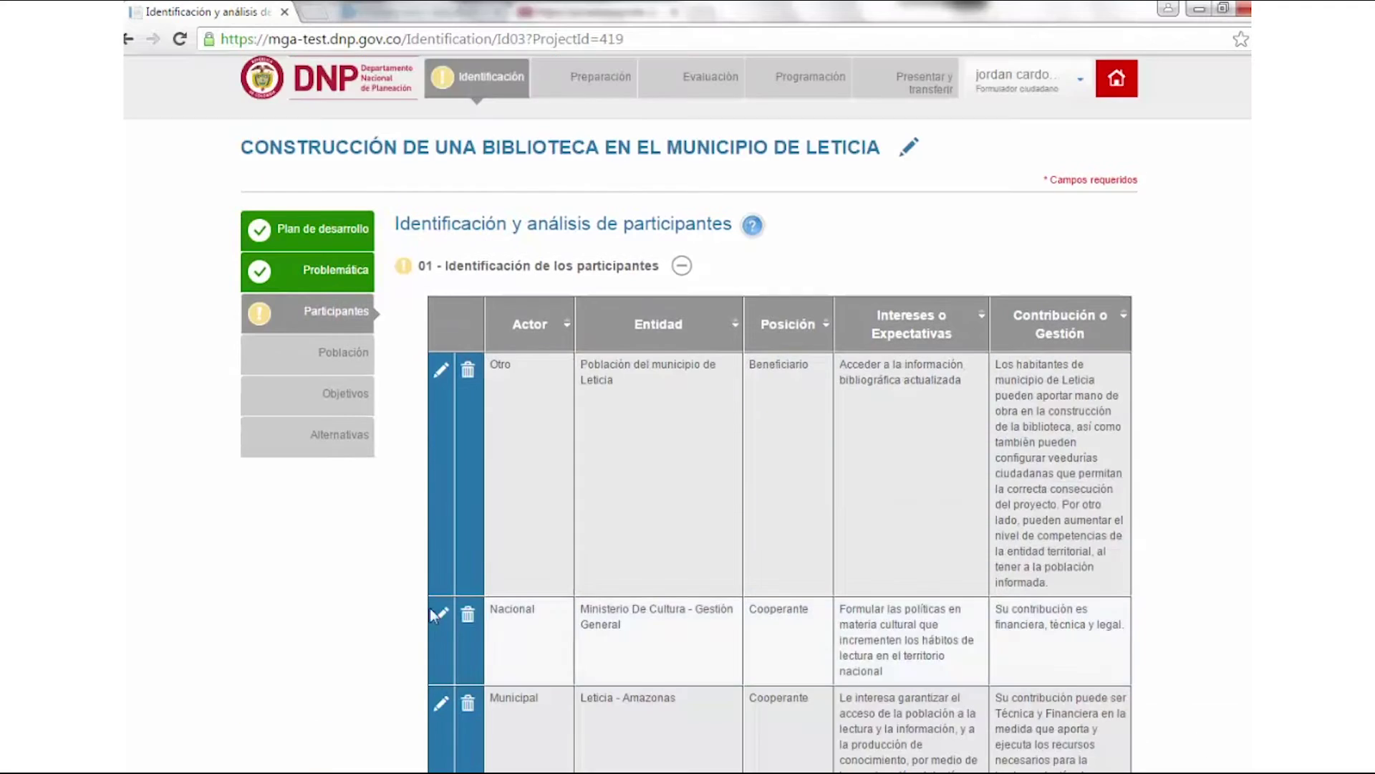
scroll(718, 665, down, 3)
scroll(718, 664, down, 3)
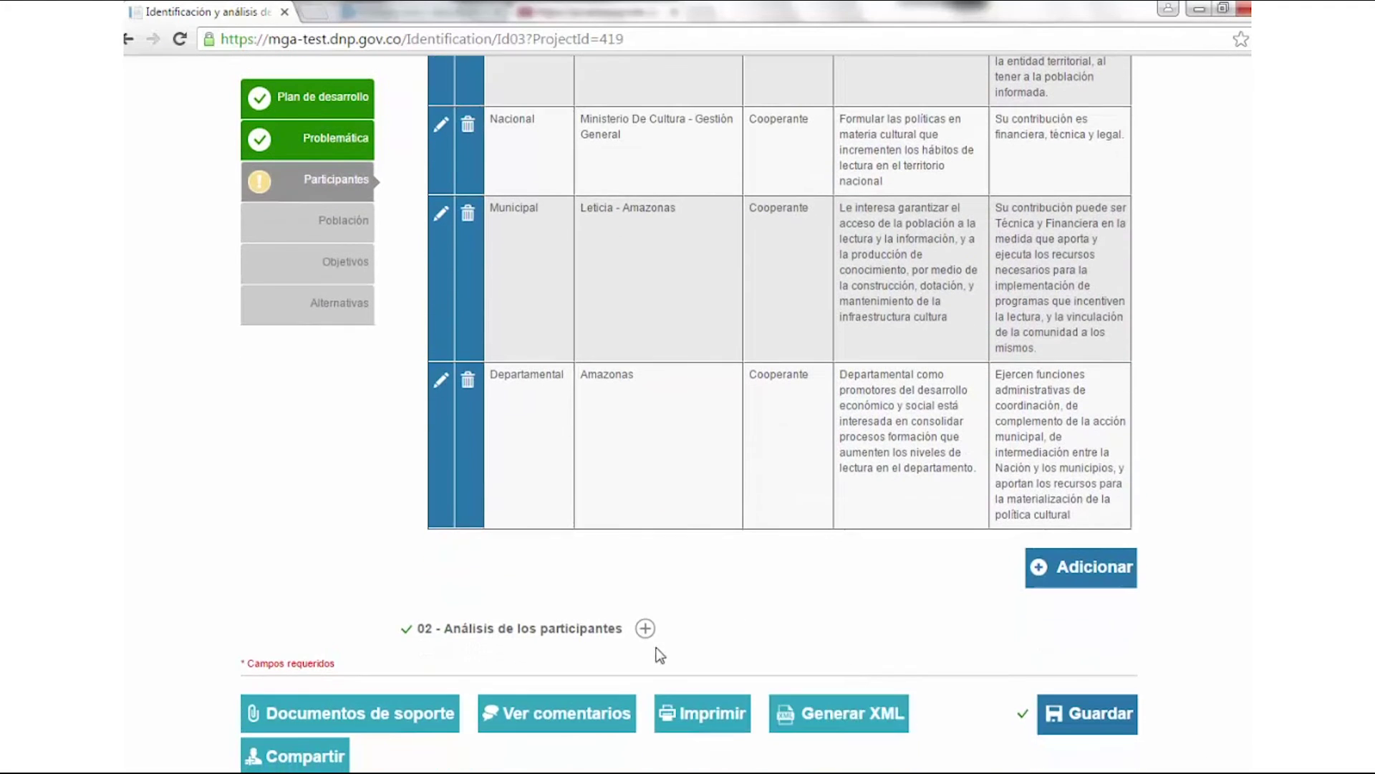
click(645, 630)
scroll(658, 544, down, 5)
click(686, 448)
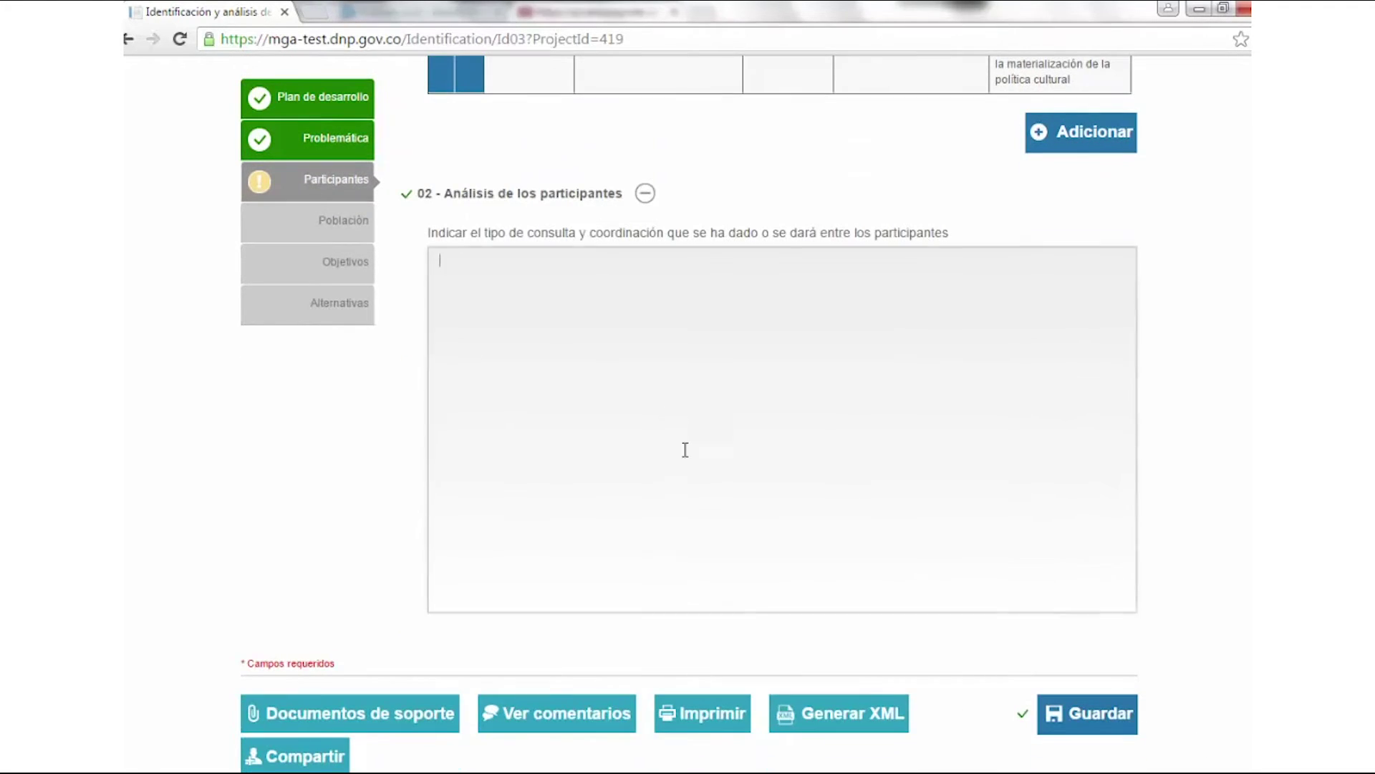
text(Los habitantes de municipio de Leticia pueden aportar mano de obra en la construcción de la biblioteca, así como también pueden configurar veedurías ciudadanas que permitan la correcta consecución del proyecto. Por otro lado, pueden aumentar el nivel de competencias de la entidad territorial, al tener a la población informada.)
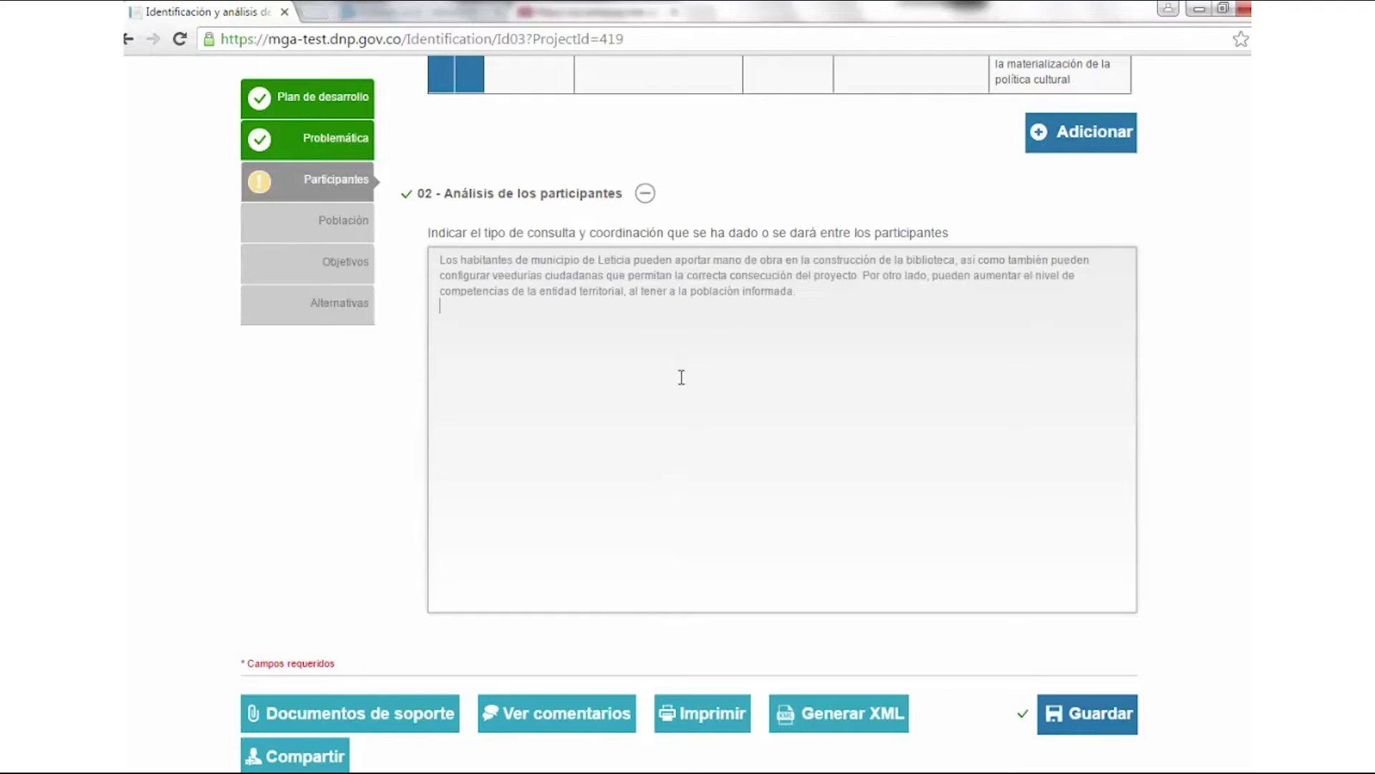
click(1103, 720)
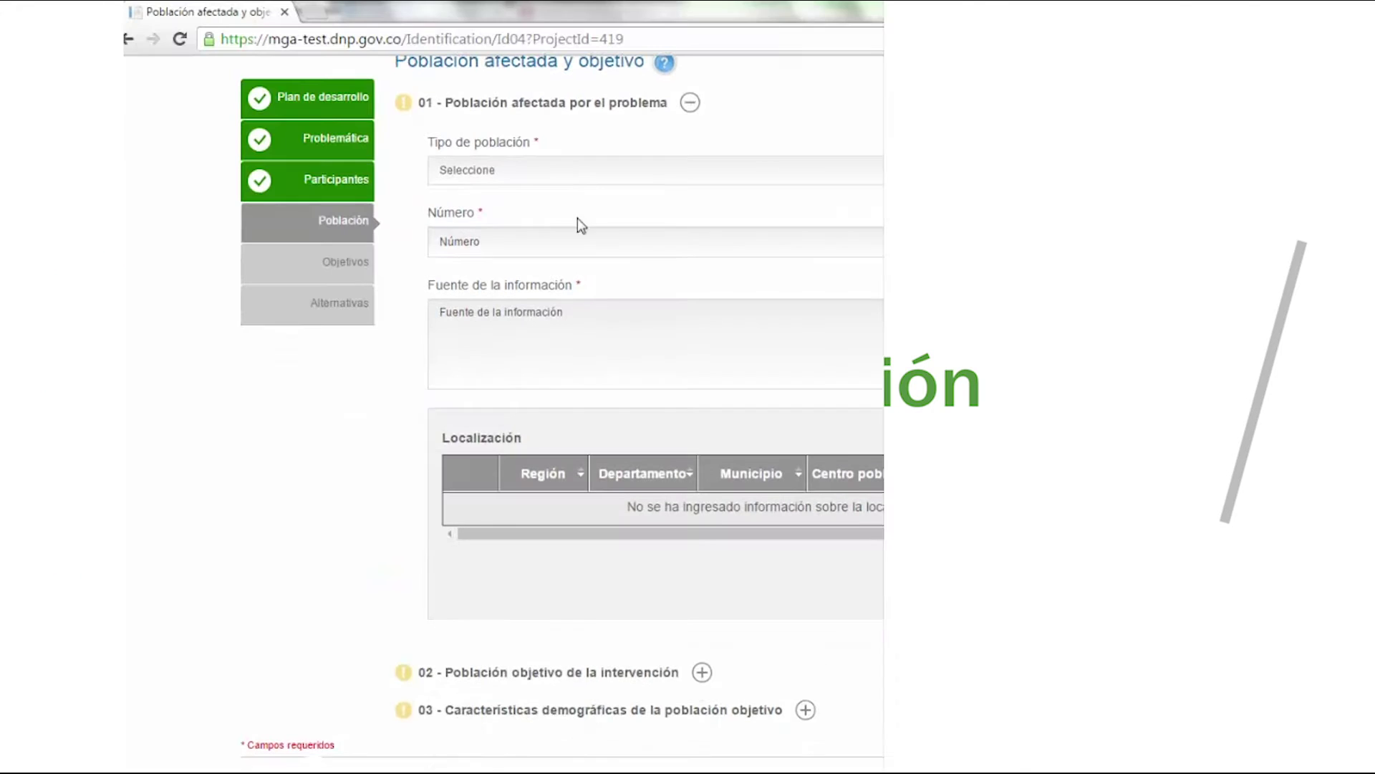
- Set the affected population's type to Personas, its number to 41326 and its information source to DANE
click(566, 170)
click(561, 209)
click(554, 241)
text(41326)
click(557, 315)
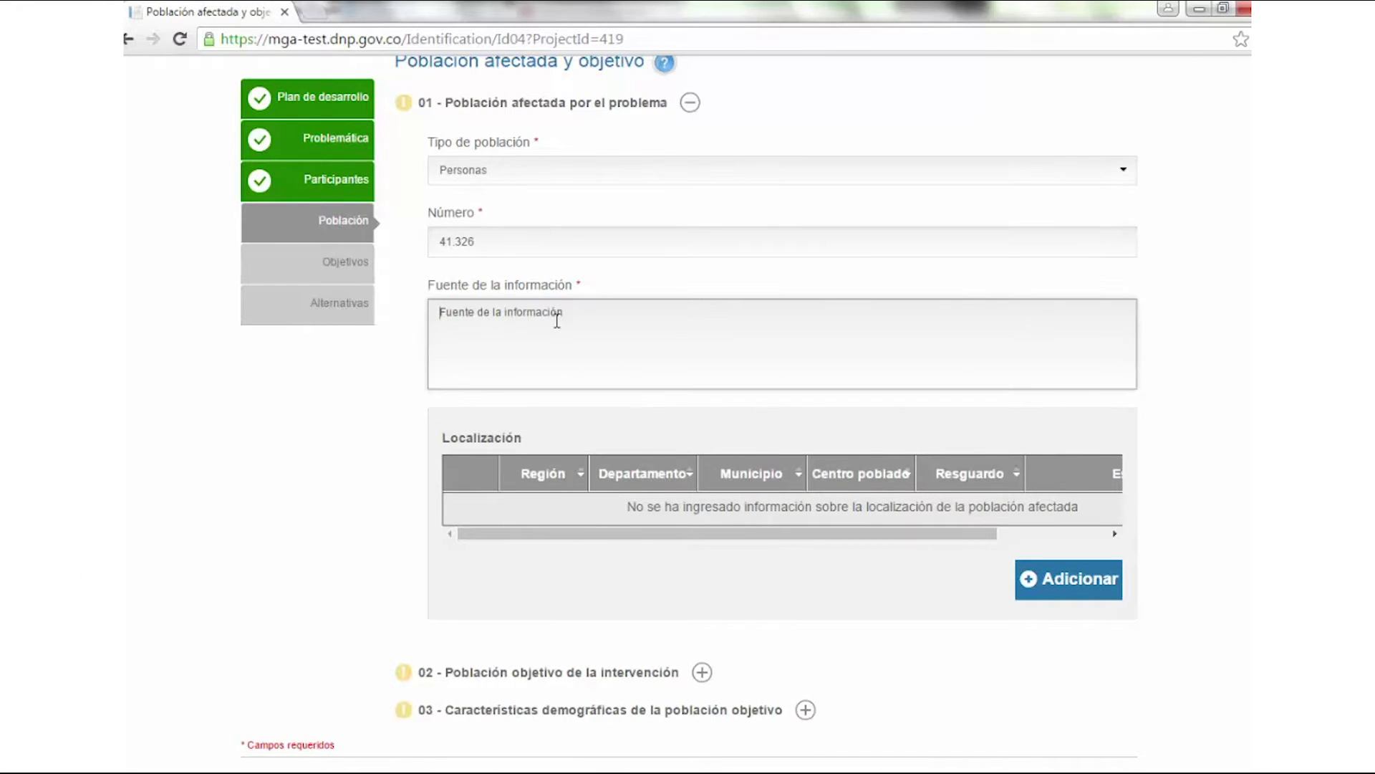
text(DANE)
- Start a location for the affected population with region Amazonía, department Amazonas and municipality Leticia
click(1070, 590)
click(546, 133)
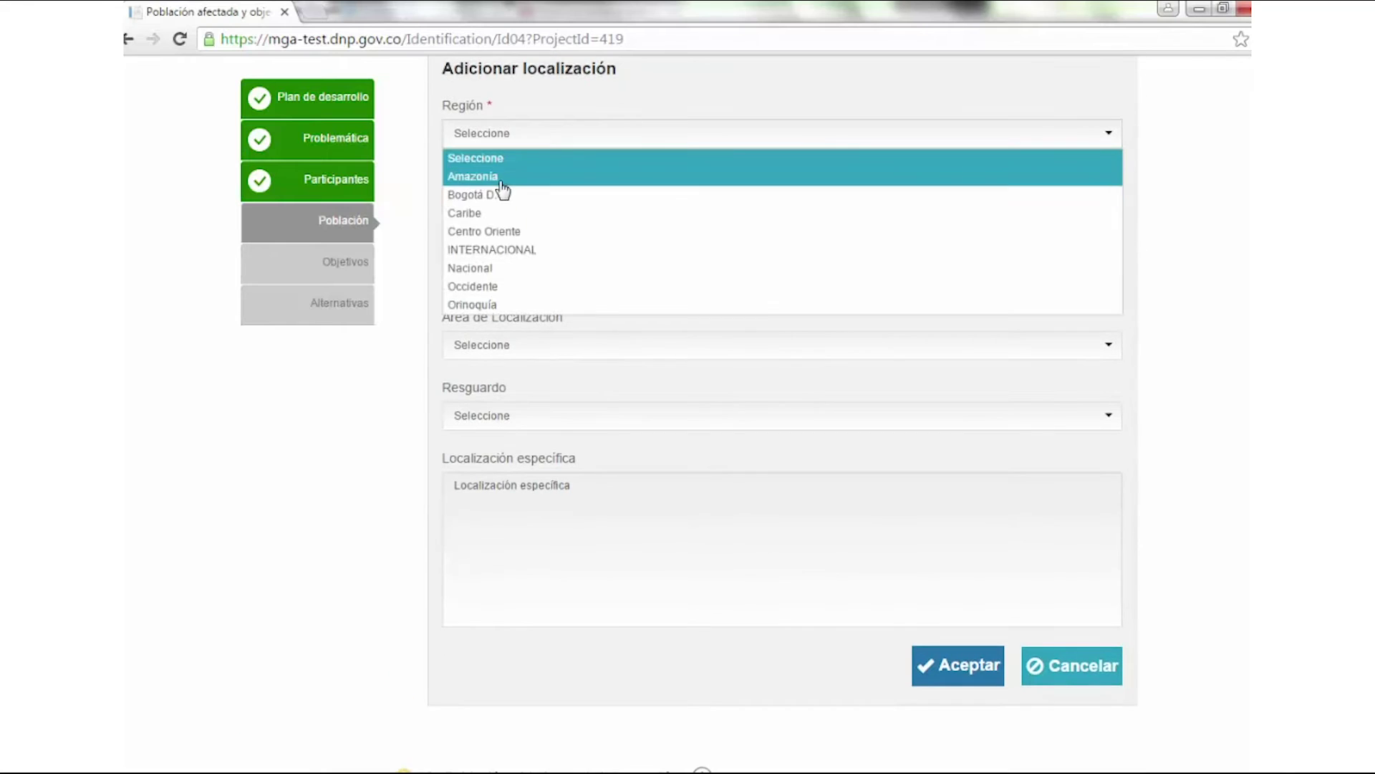
click(547, 176)
click(550, 204)
click(533, 243)
click(502, 275)
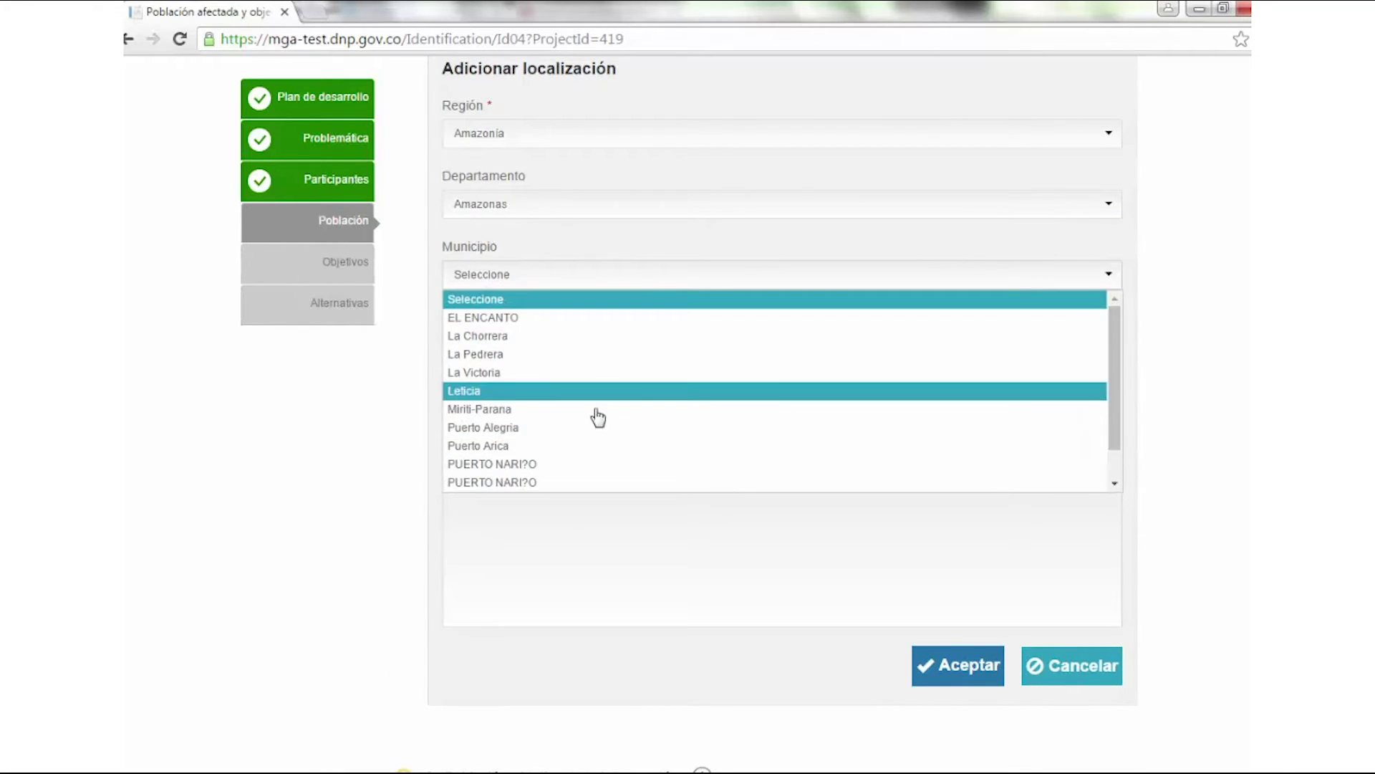
click(599, 391)
- Set the location's area to Urbano and its specific location to "cabecera municipal", leaving Resguardo unselected, and accept it
scroll(522, 255, down, 1)
click(522, 254)
click(507, 311)
click(537, 331)
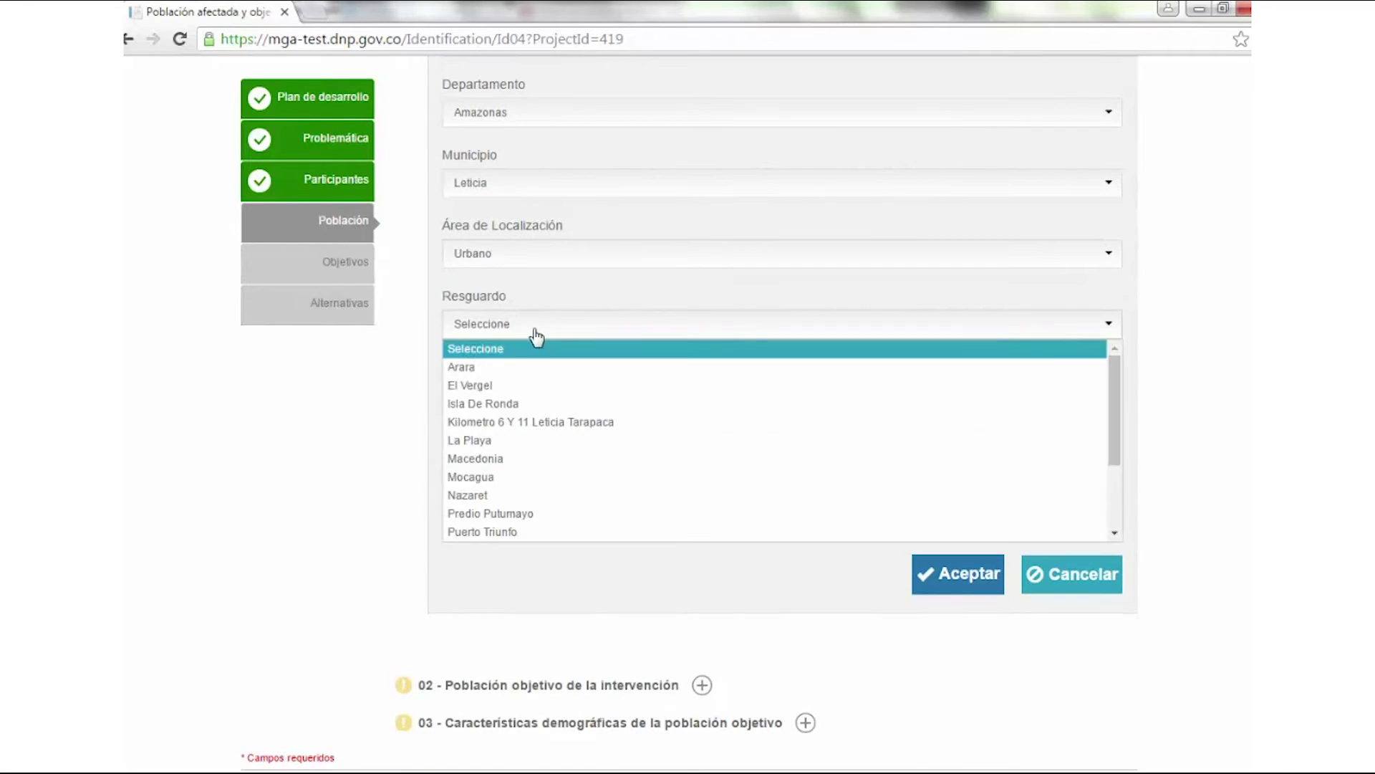
click(536, 333)
click(525, 436)
text(cabecer)
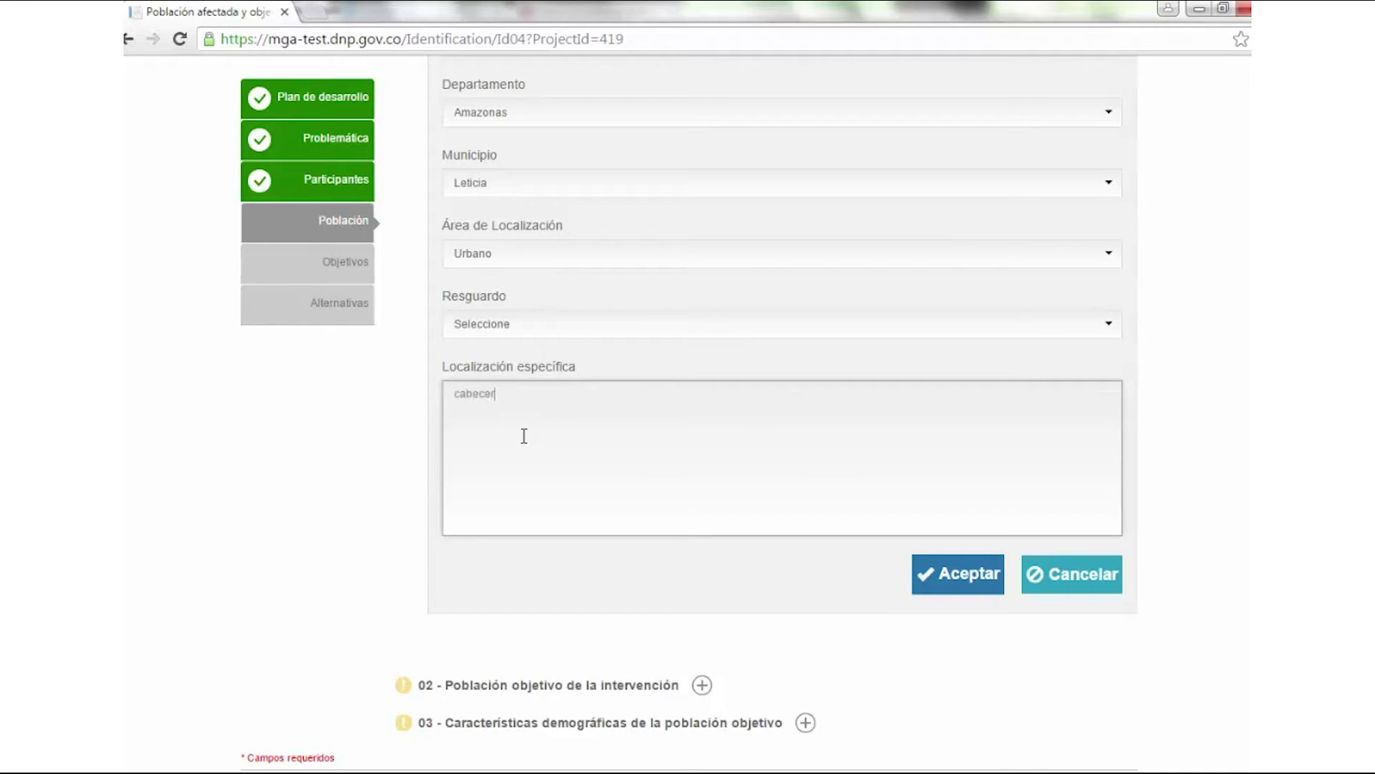
text(a municipal)
click(947, 574)
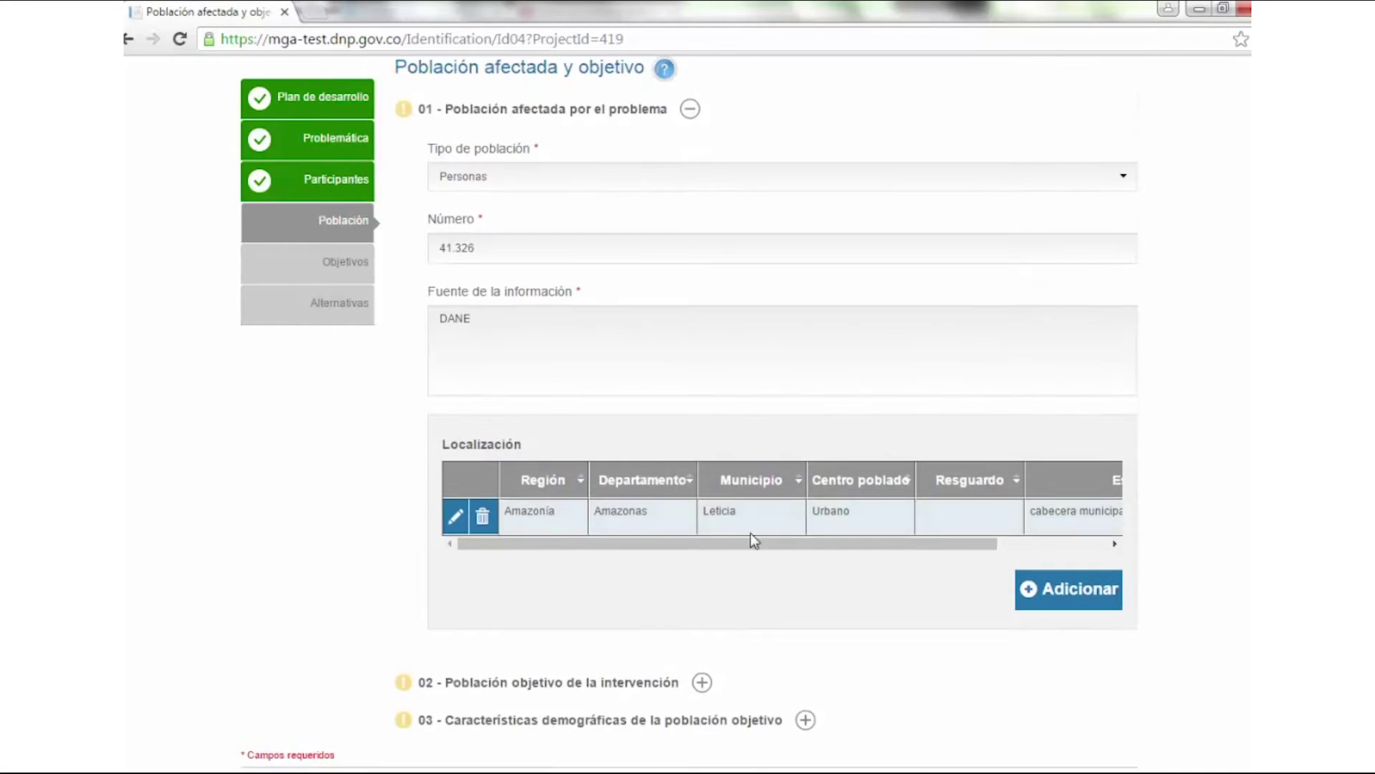
- Collapse the affected population section and expand the section on the intervention's target population
scroll(691, 208, up, 1)
click(691, 208)
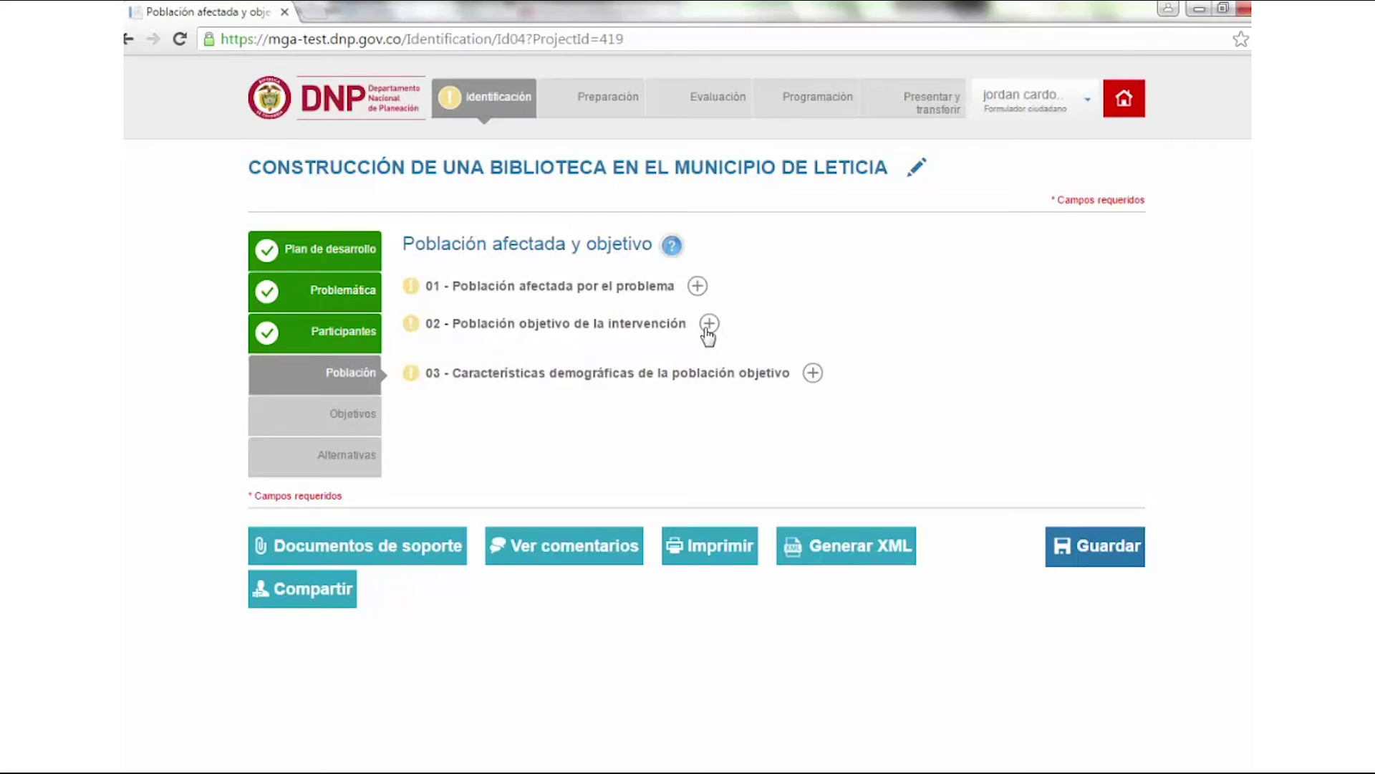
click(707, 326)
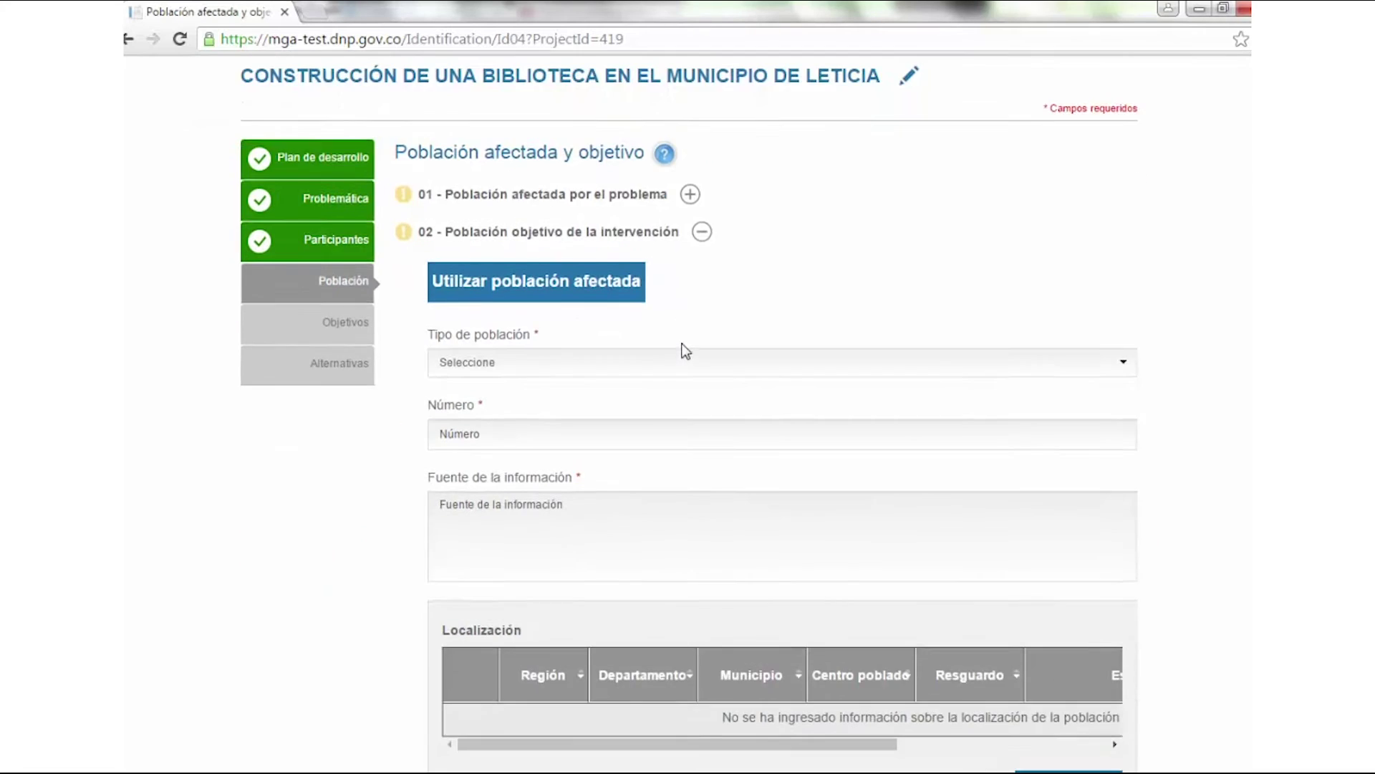
- Fill the target population with the affected population's data and delete the copied Leticia location
click(542, 192)
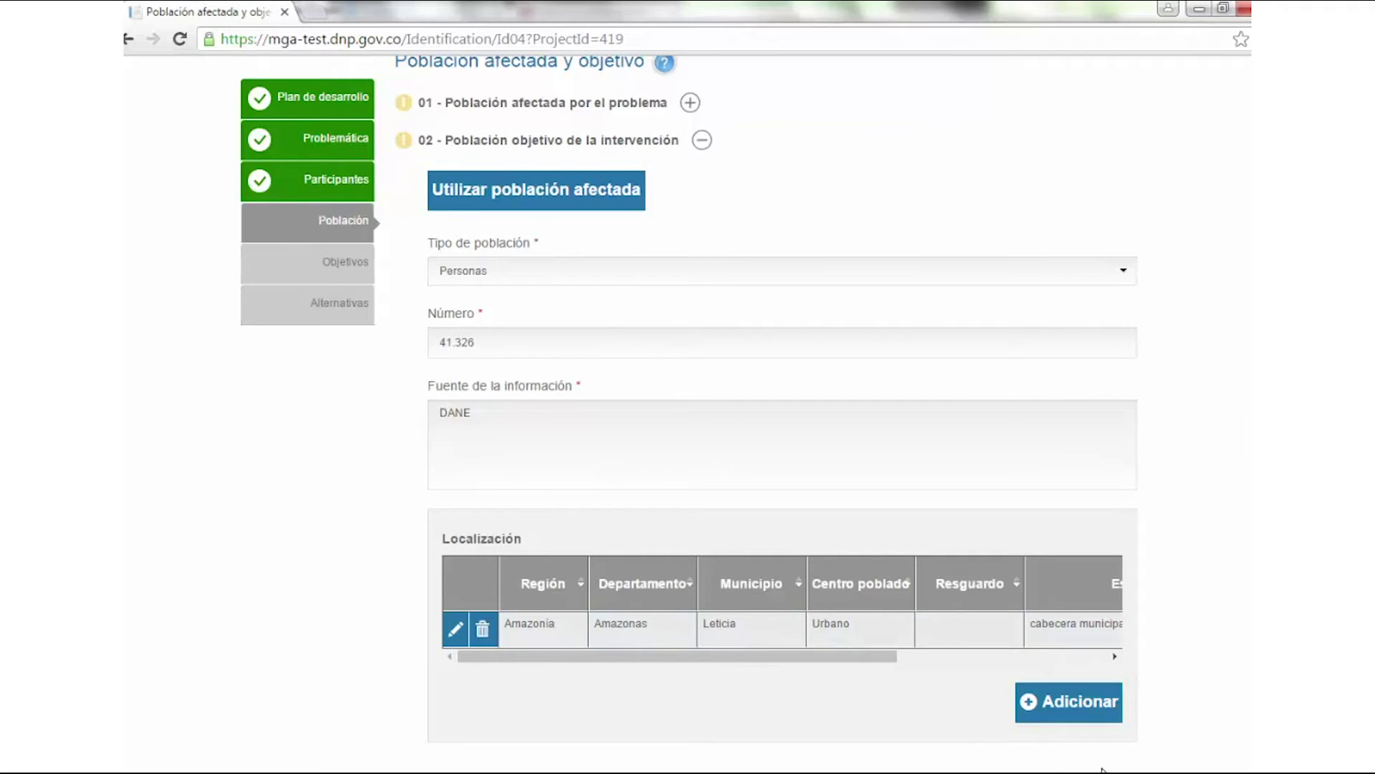
click(483, 629)
click(665, 560)
- Keep Personas as the target population's type and set its number to 7083
click(573, 271)
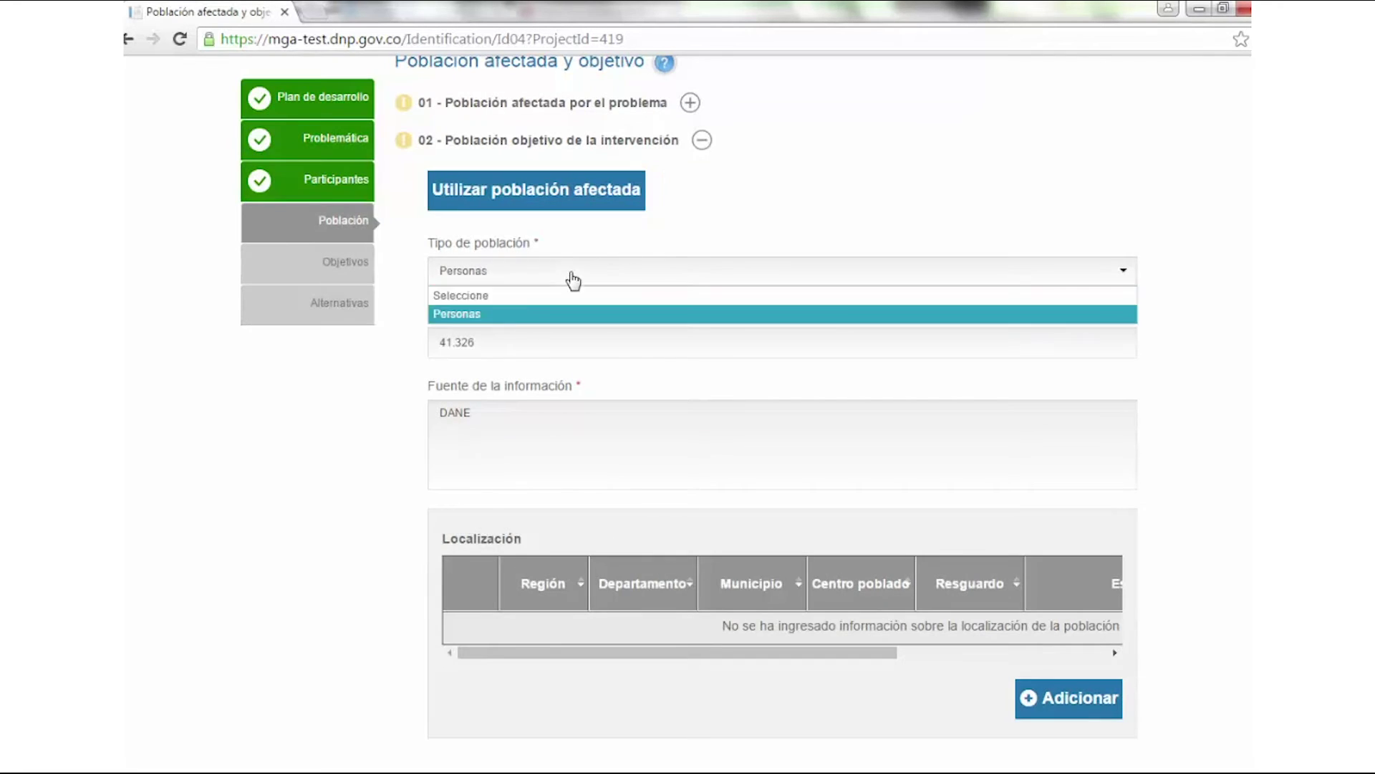
click(496, 315)
drag(493, 341, 417, 342)
key(BackSpace)
text(7083)
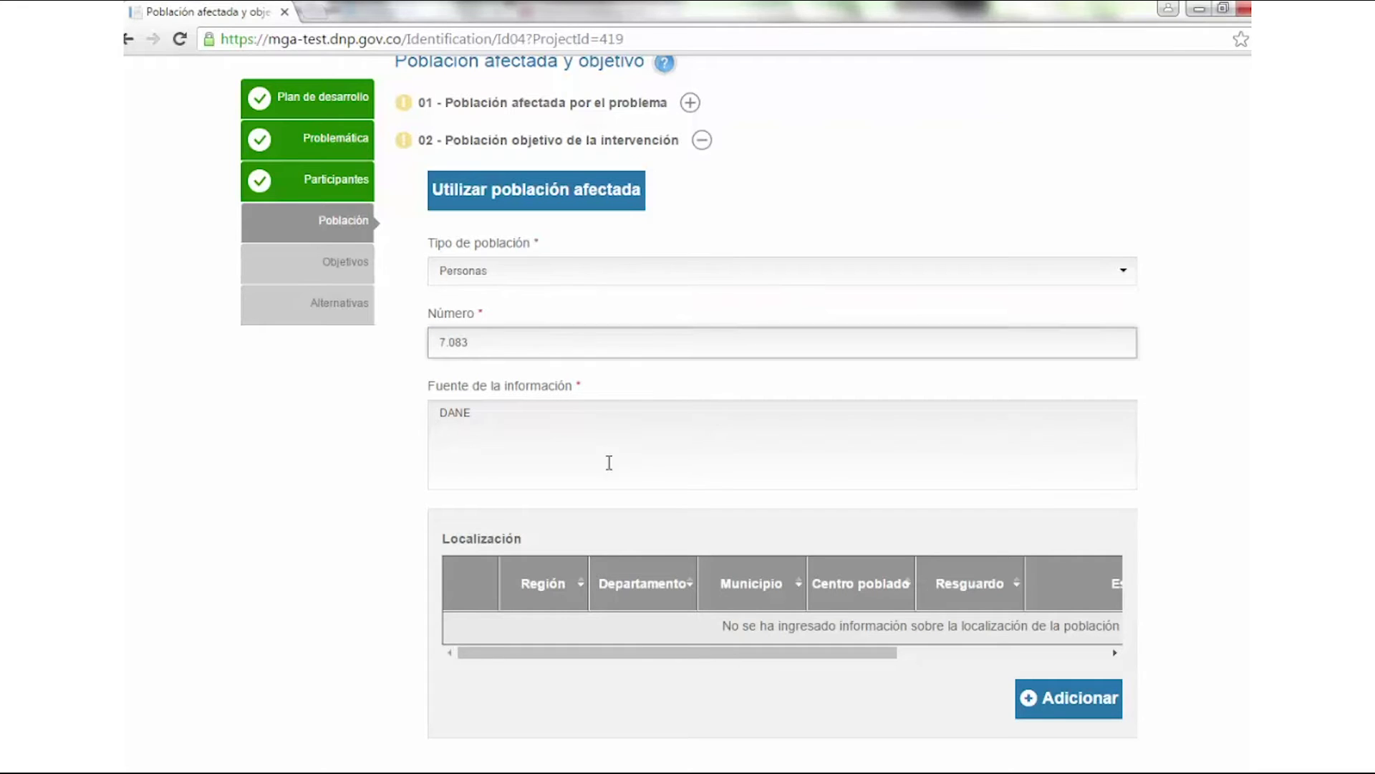
- Extend the information source with "- Investigación de población escolarizada para el municipio de Leticia. Información de la Cabecera Urbana" and add the Leticia urban location
click(608, 461)
text(- Investigación de población escolarizada para el municipio de Leticia. Información de la Cabecera Urbana)
click(1053, 699)
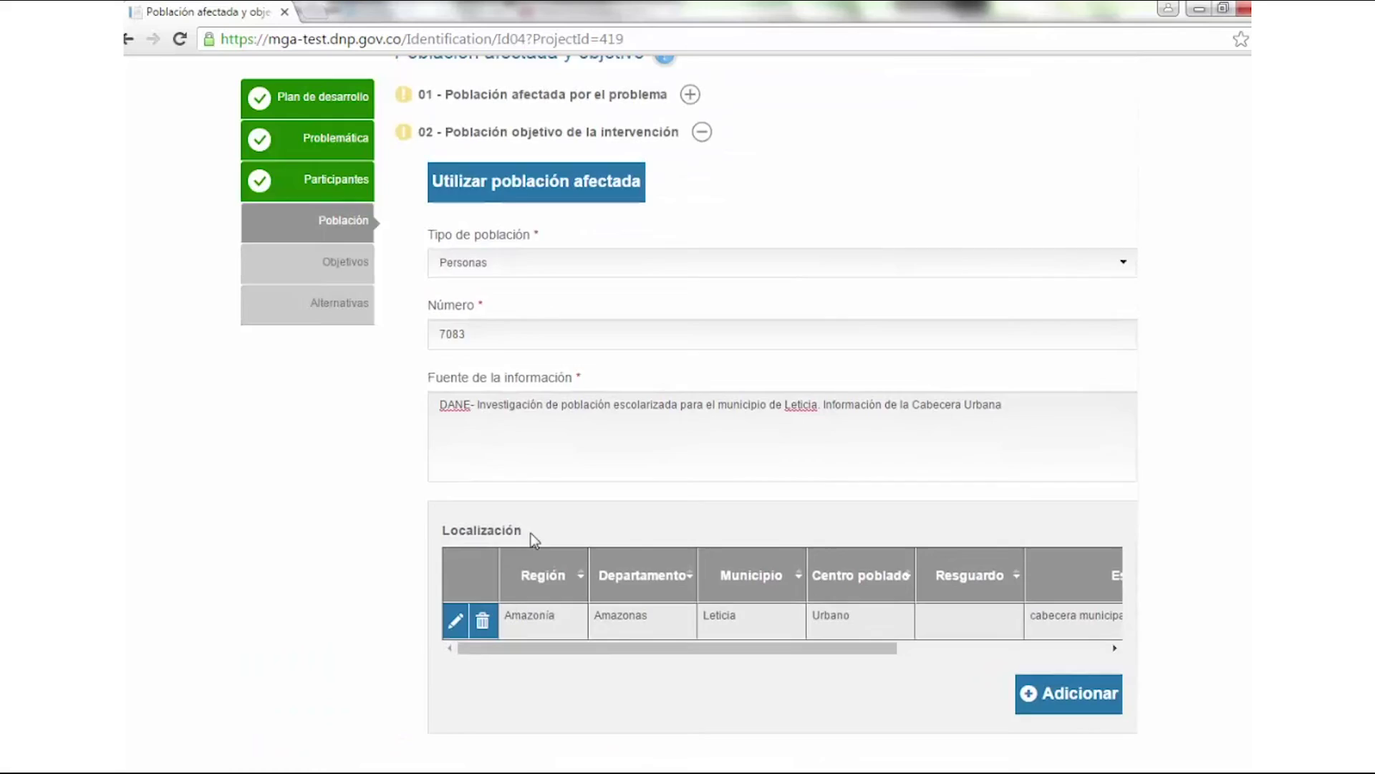
- Collapse the target population section and look through the age, ethnic, gender and vulnerability rows of the demographic characteristics table
scroll(533, 539, up, 3)
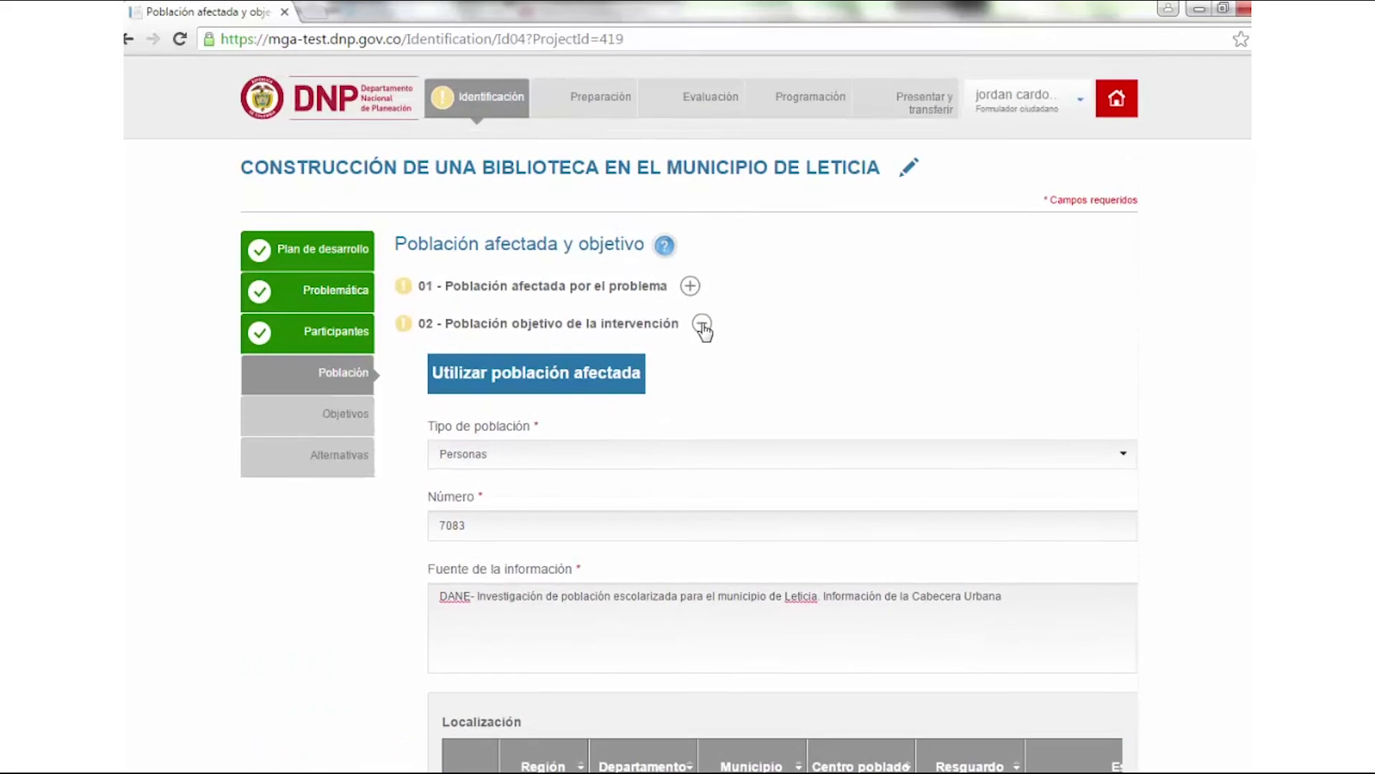
click(702, 323)
click(813, 361)
scroll(689, 418, down, 3)
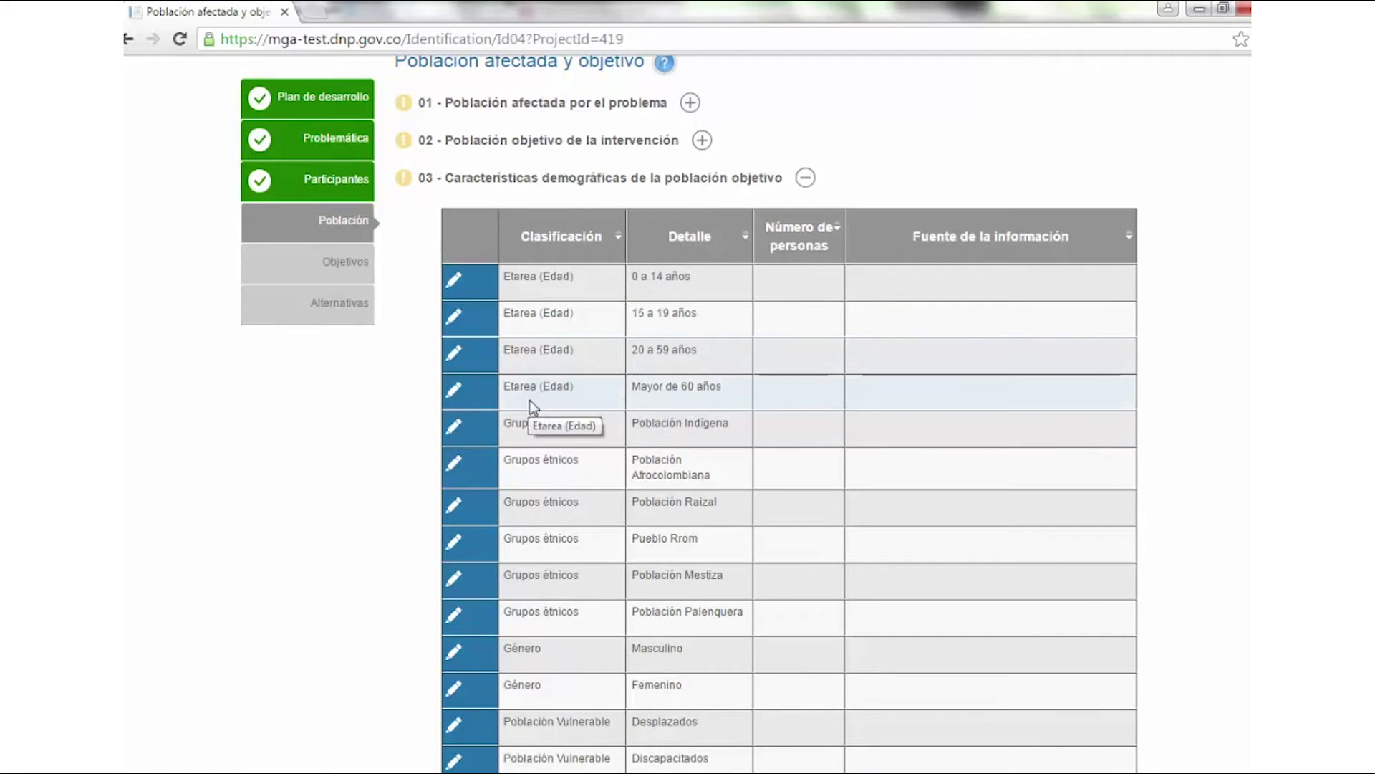
scroll(574, 623, down, 2)
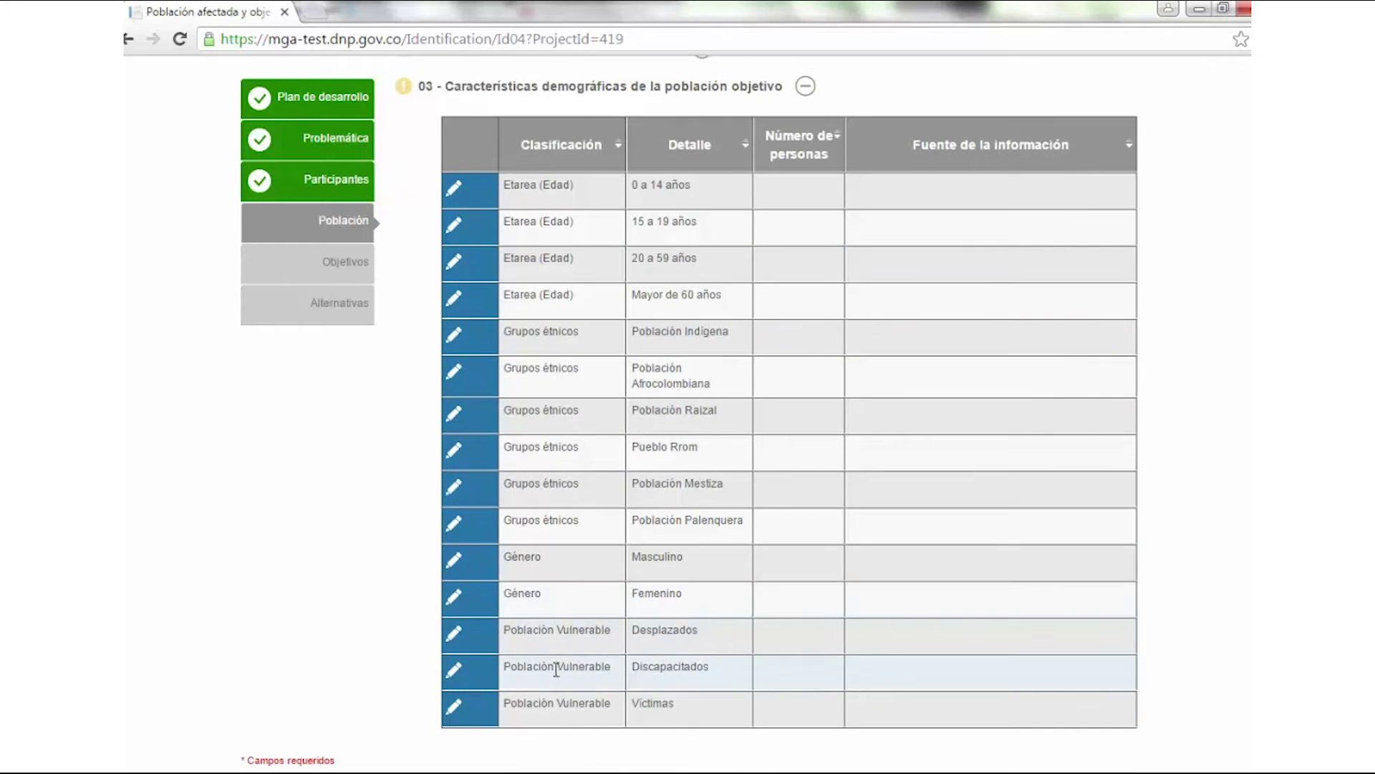
scroll(630, 573, up, 4)
click(805, 361)
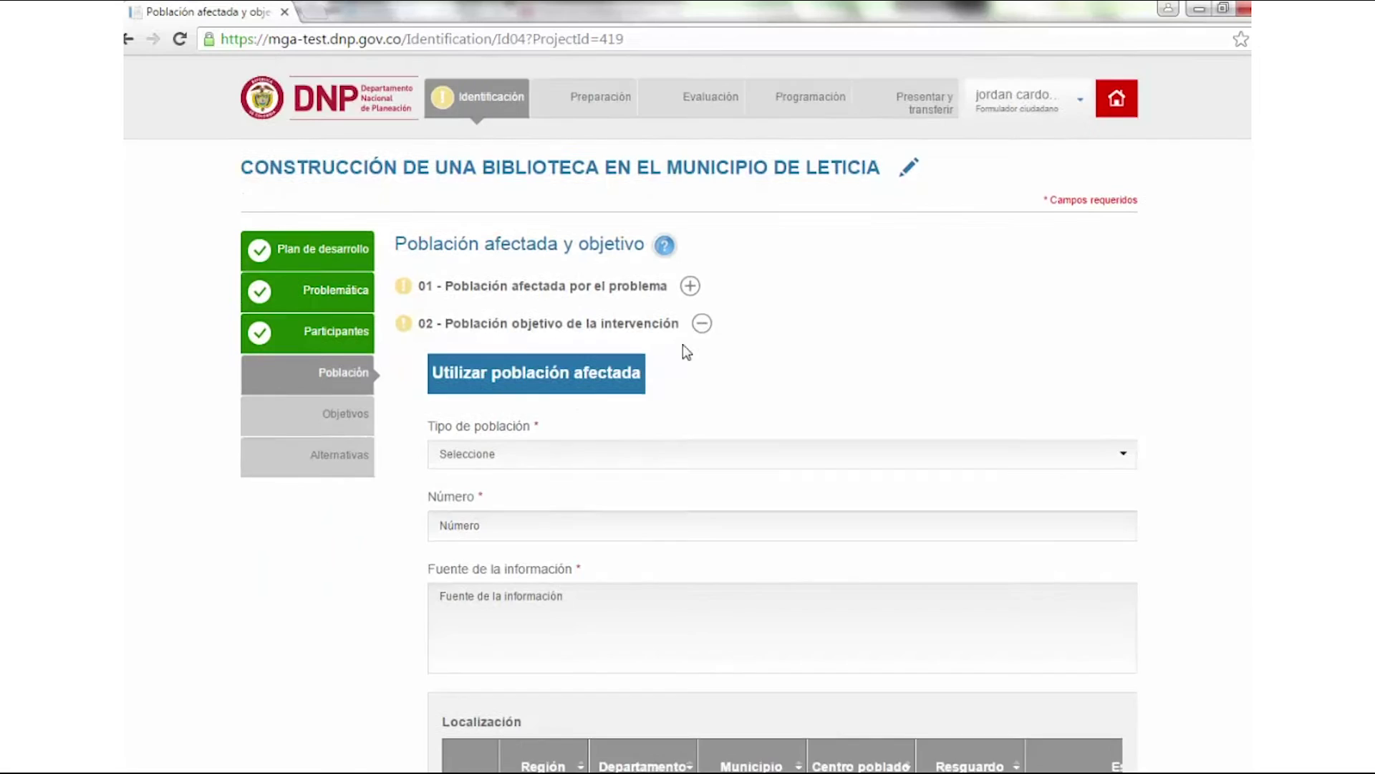
- Reuse the affected population's data for the target population and delete the location record copied with it
scroll(682, 346, down, 3)
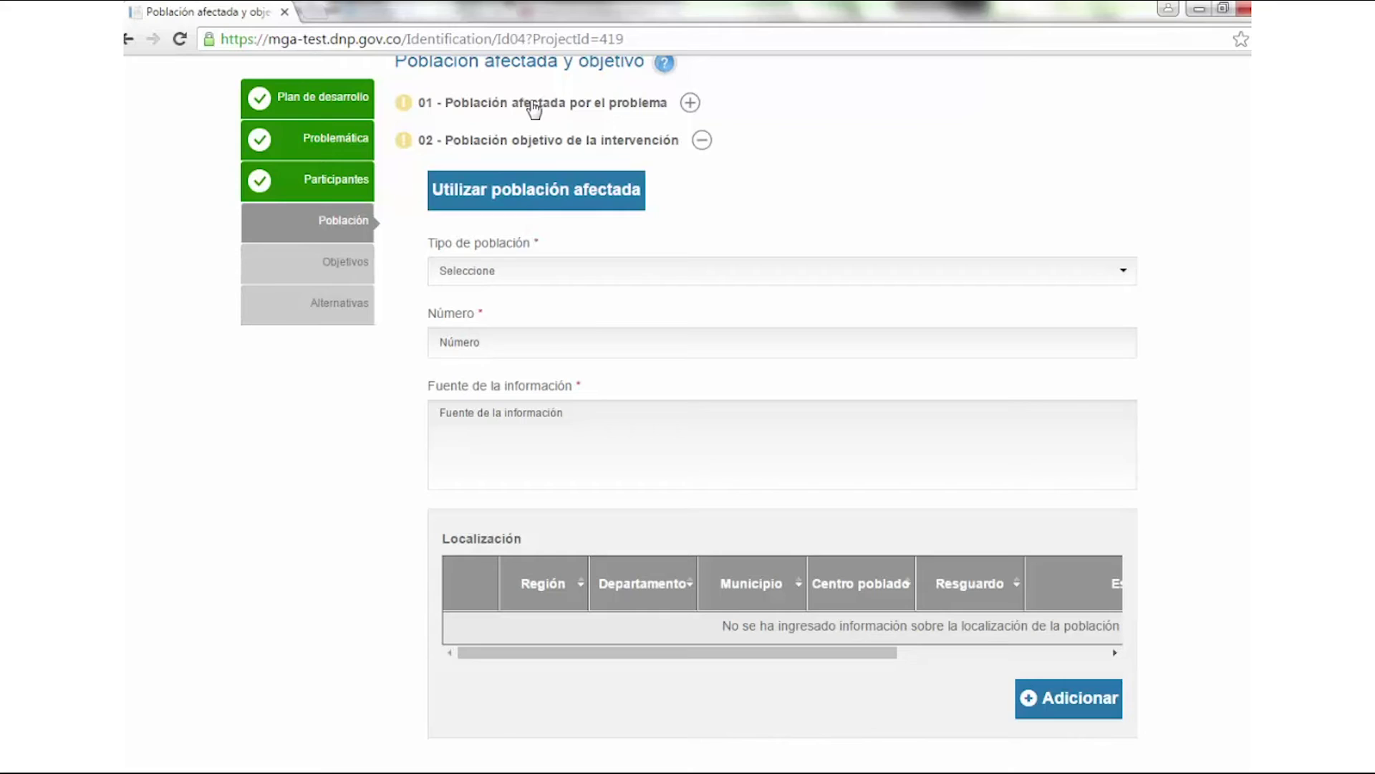
click(546, 192)
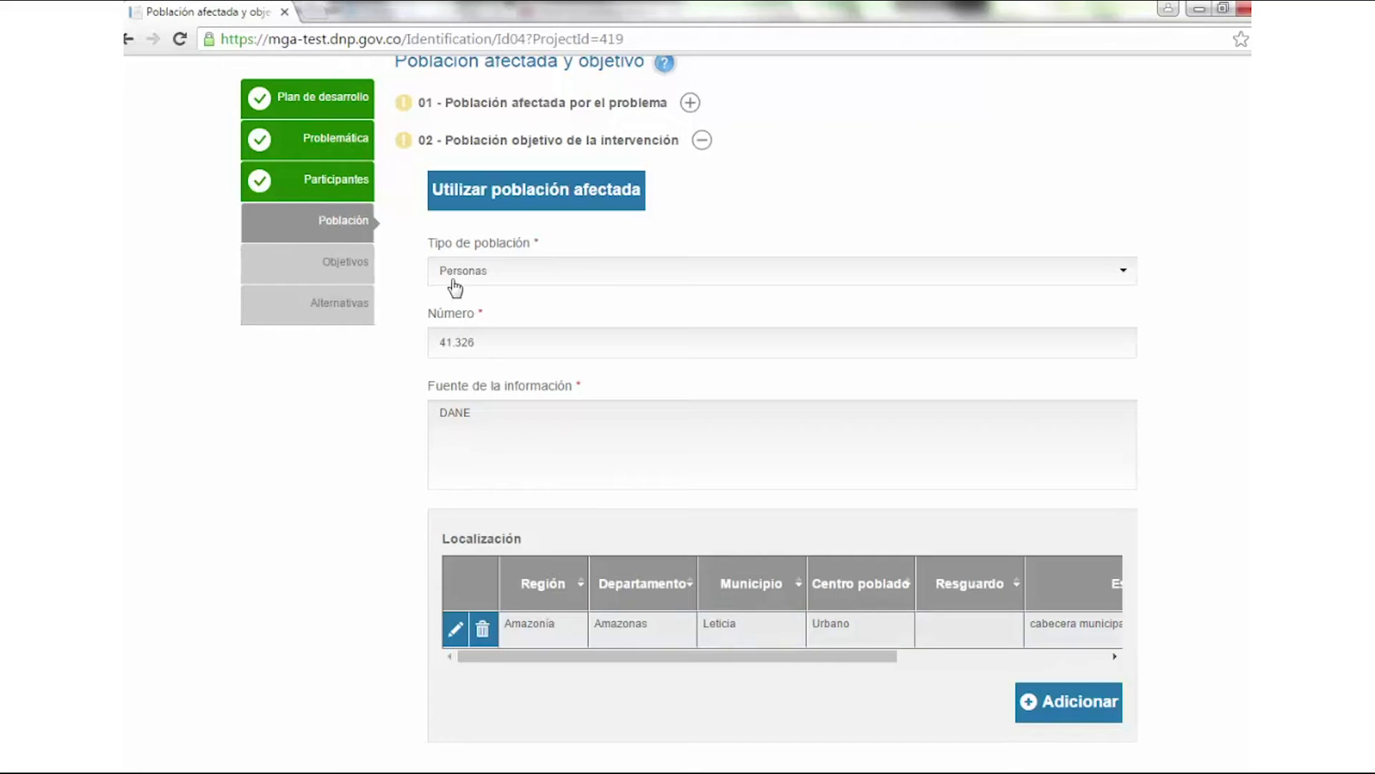
click(482, 630)
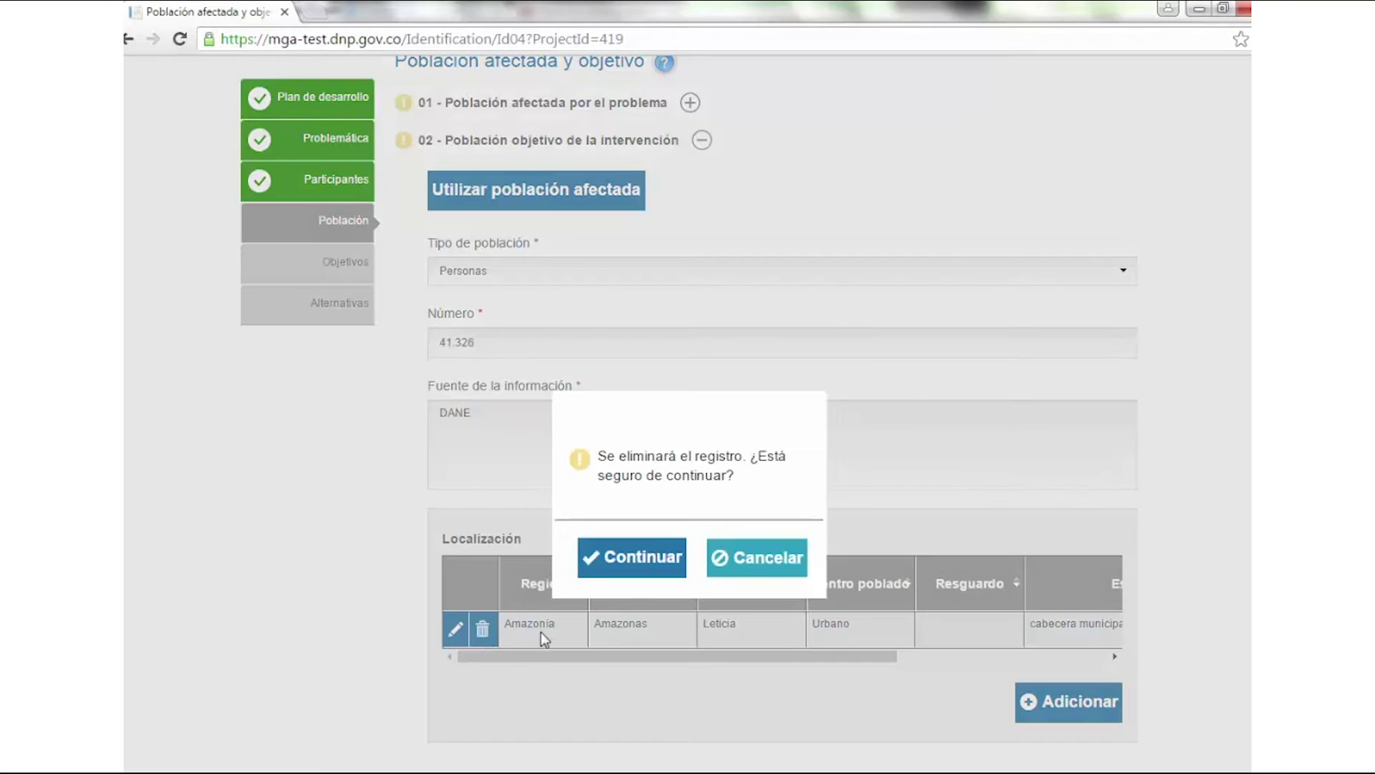
click(637, 558)
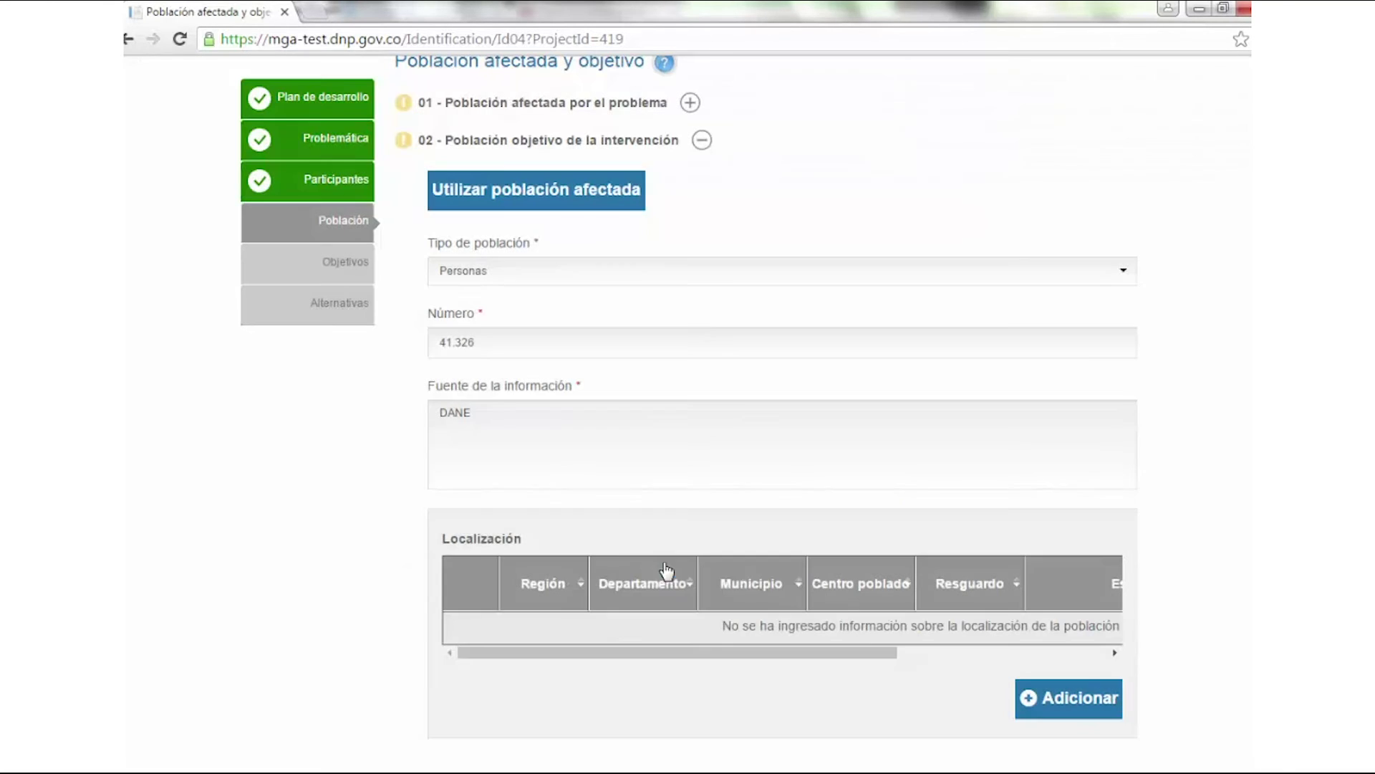
- Set the target population to 7083 Personas, sourced from "DANE- Investigación de población escolarizada para el municipio de Leticia. Información de la Cabecera Urbana"
click(573, 279)
click(500, 316)
drag(485, 342, 372, 356)
key(BackSpace)
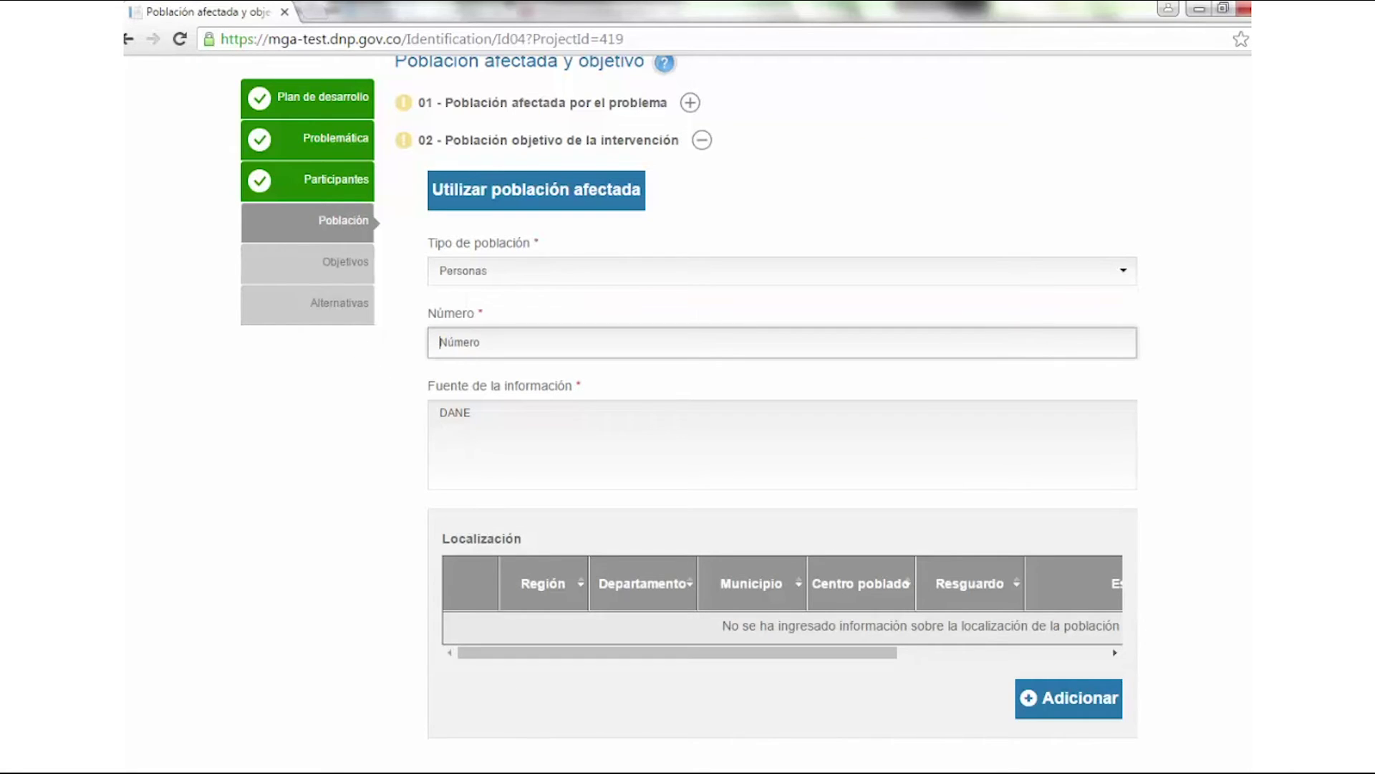
text(7.083)
click(602, 453)
text(- Investigación de población escolarizada para el municipio de Leticia. Información de la Cabecera Urbana)
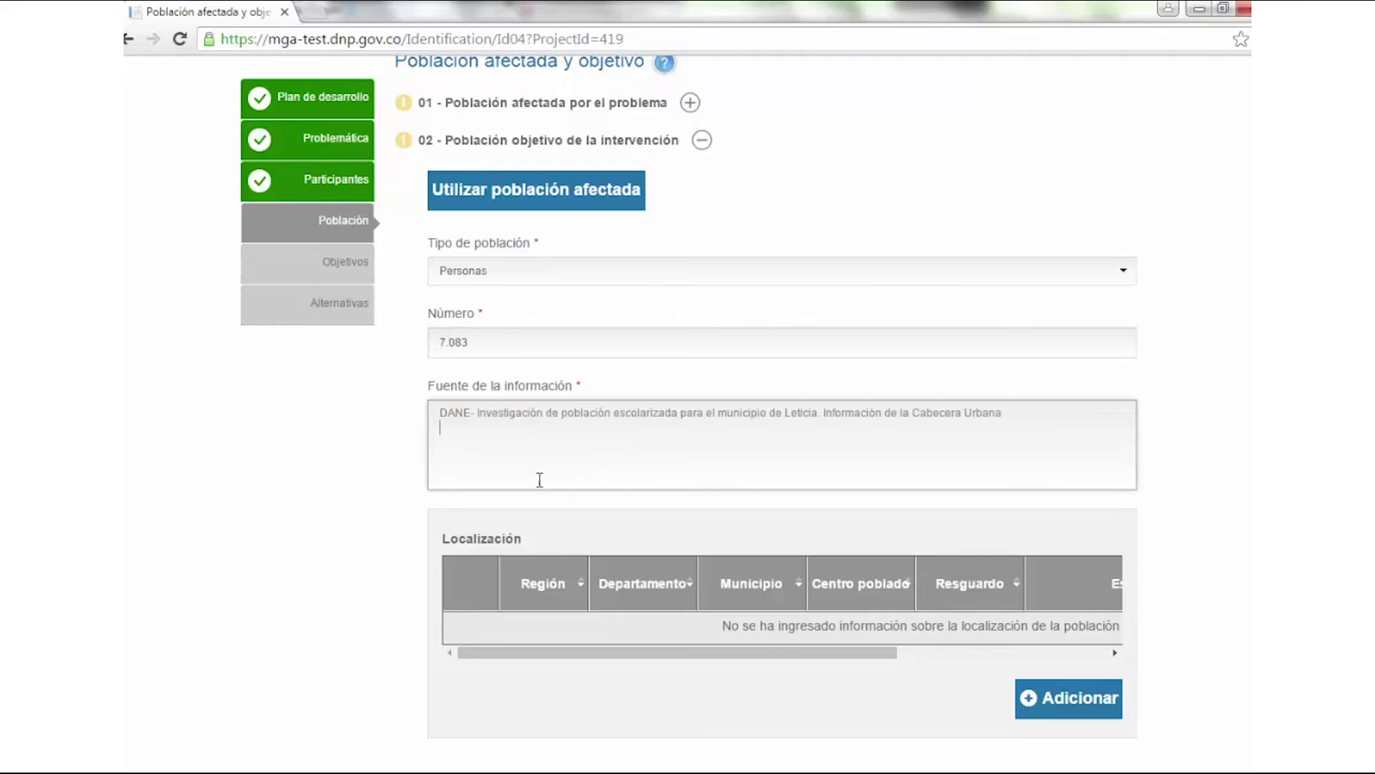
- Add the target population's location as Amazonía, Amazonas, Leticia, area Urbano, with specific location "cabecera municipal"
click(1053, 706)
scroll(519, 551, down, 3)
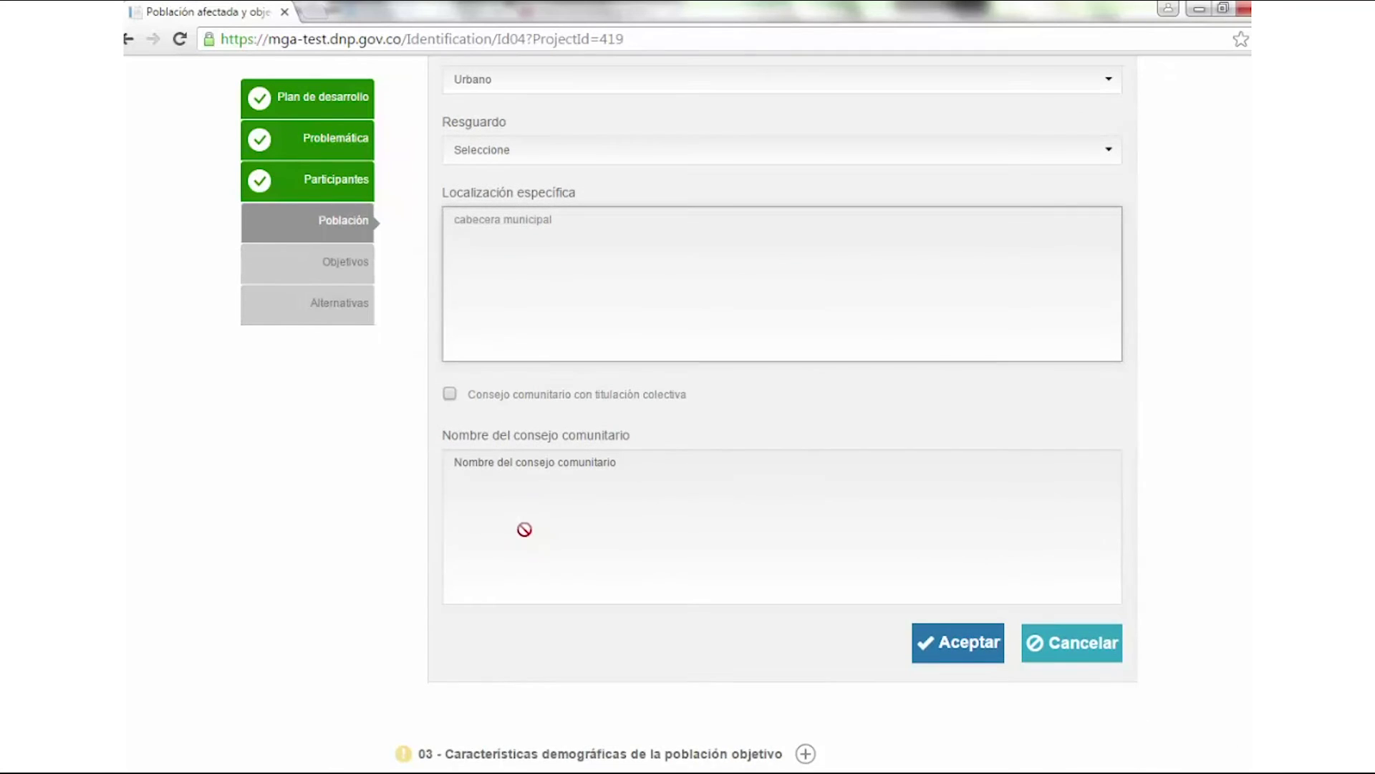
key(Return)
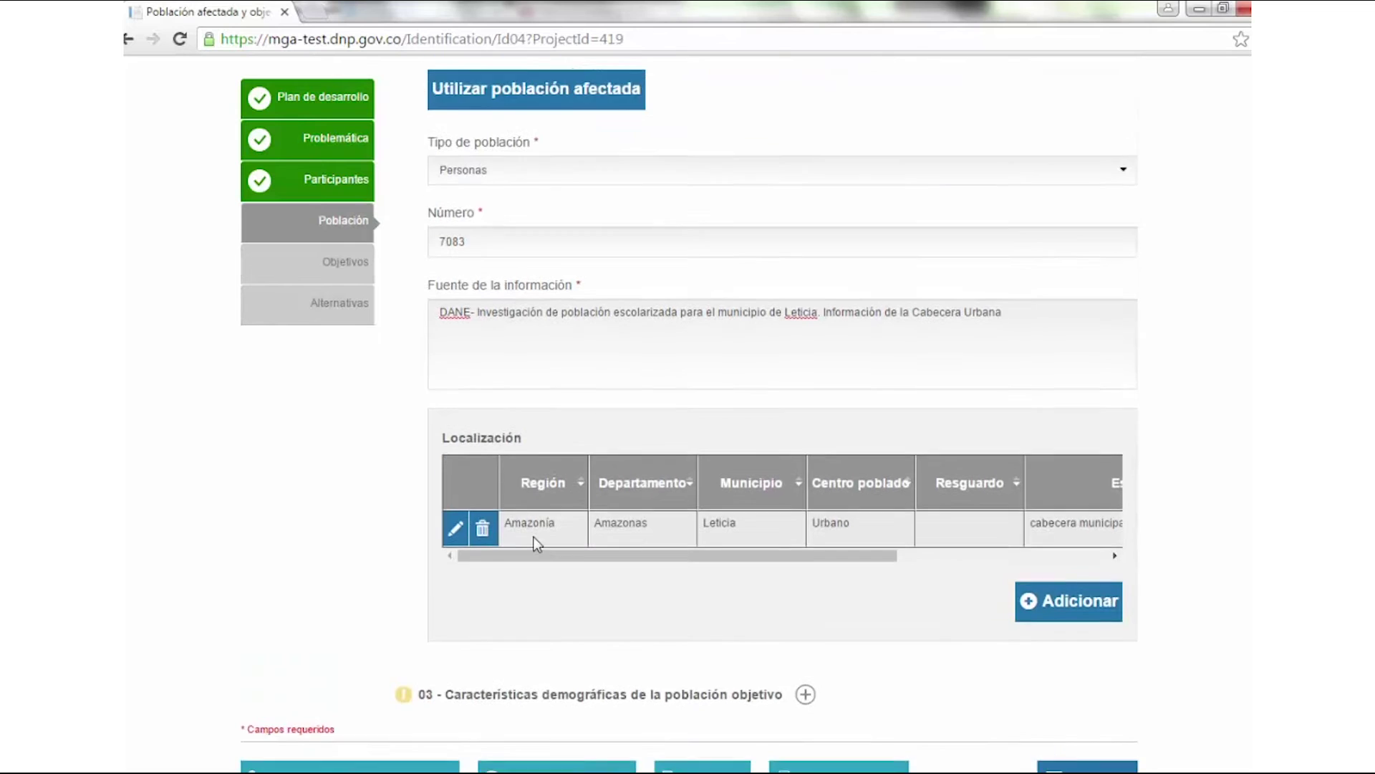
- Collapse the target population section, expand the demographic characteristics section and examine its classification and detail rows
scroll(624, 205, up, 4)
click(703, 324)
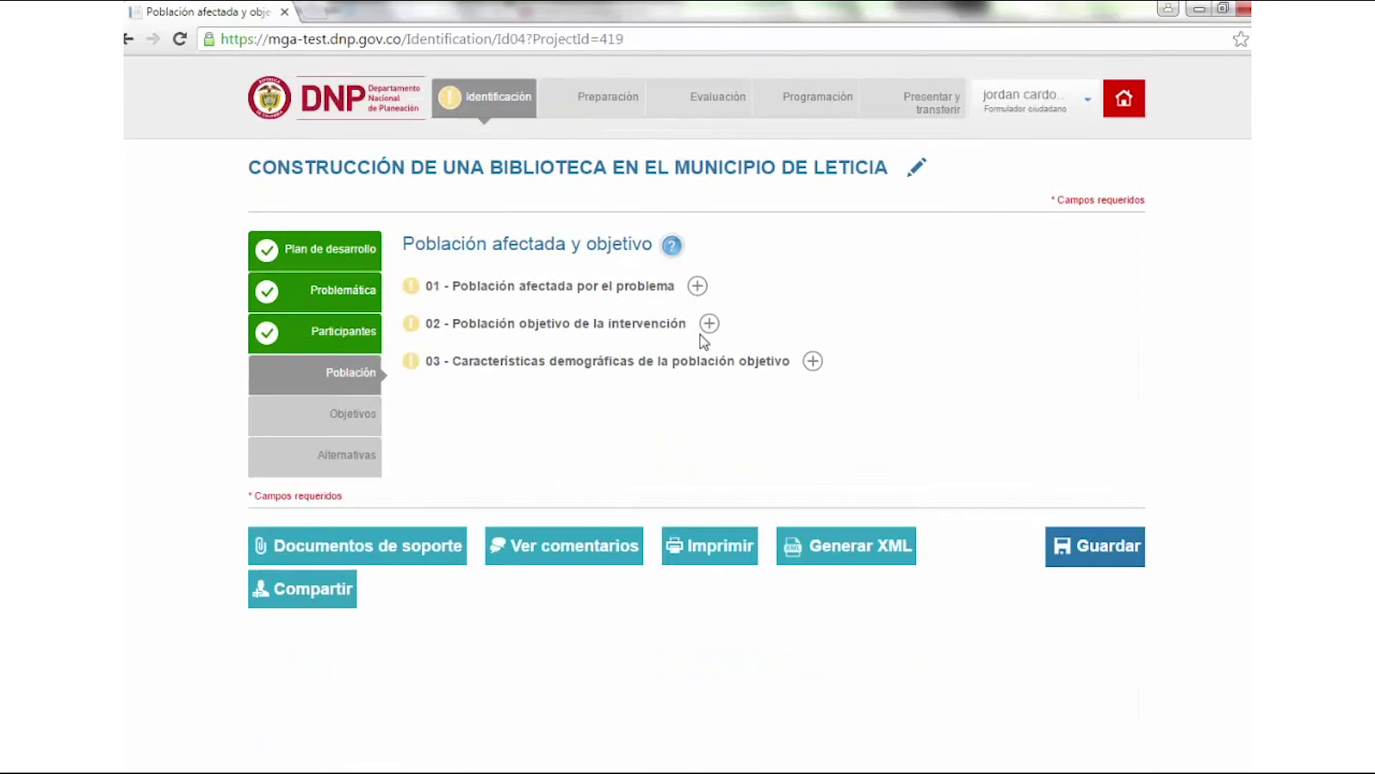
click(813, 362)
scroll(689, 419, down, 3)
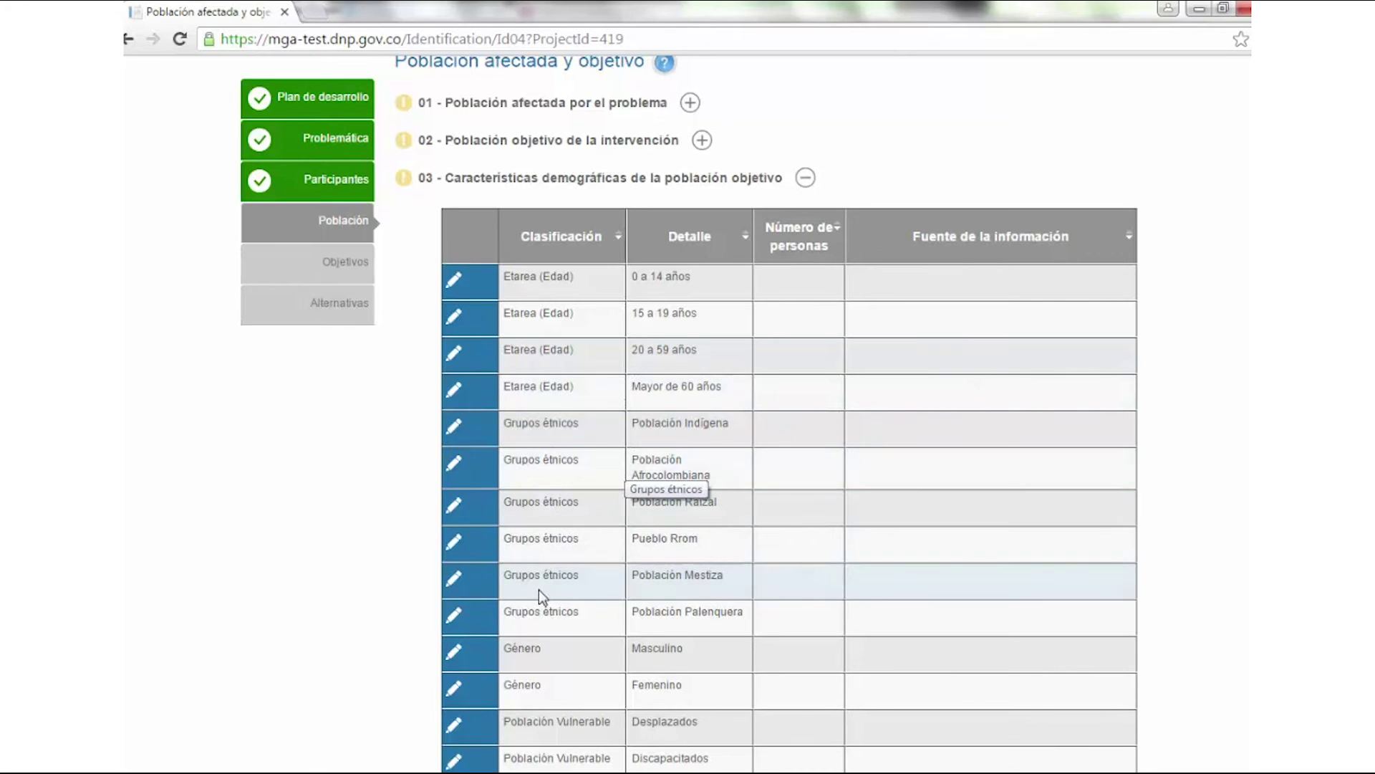
scroll(540, 680, down, 2)
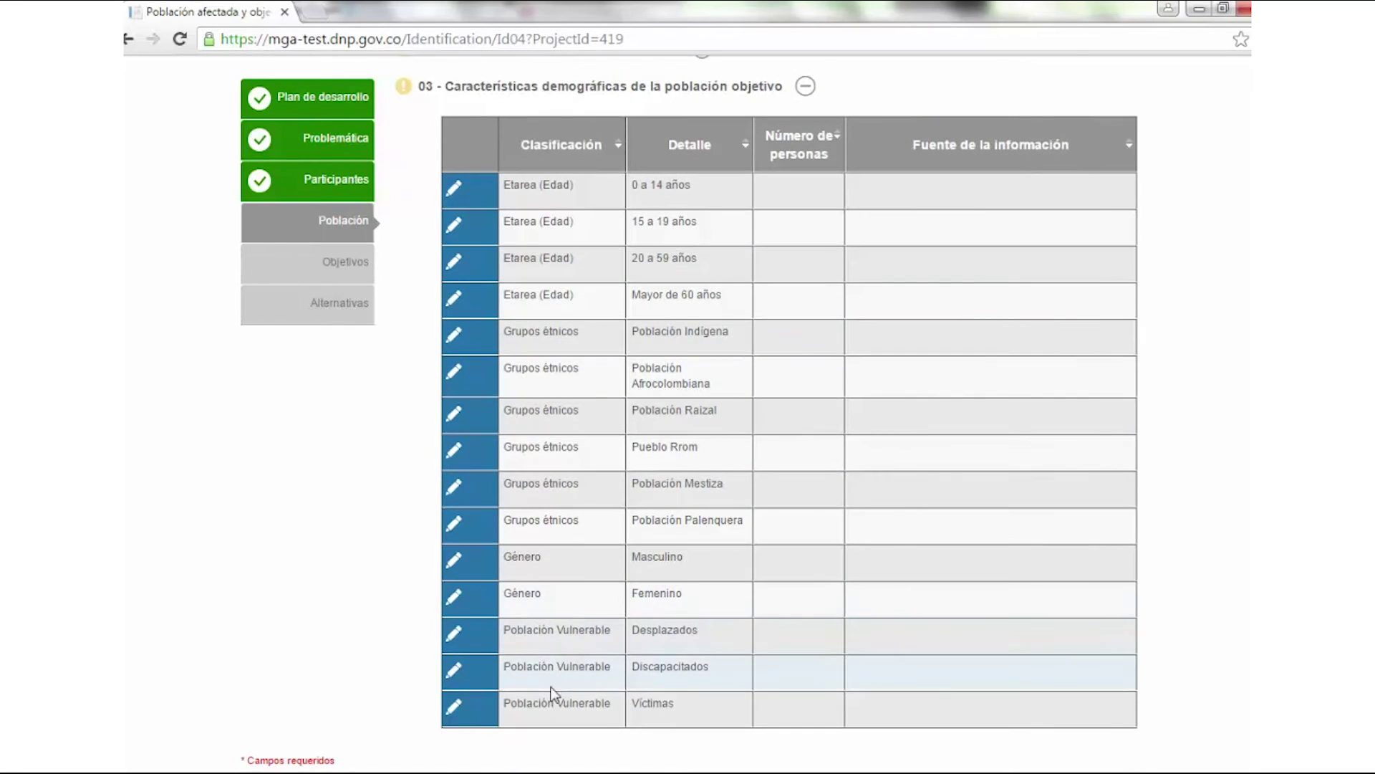
scroll(610, 647, up, 5)
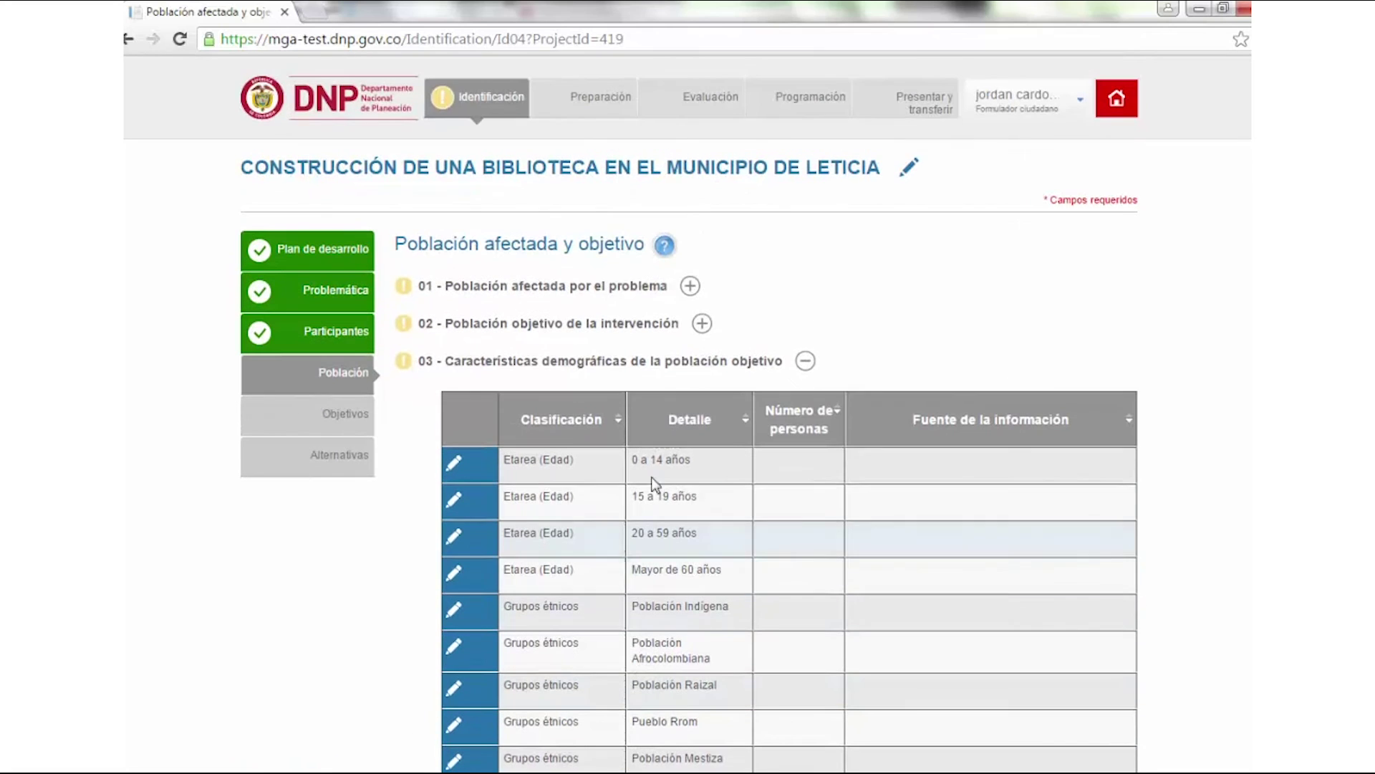
- Collapse the demographic characteristics section and save the affected and target population page
click(805, 360)
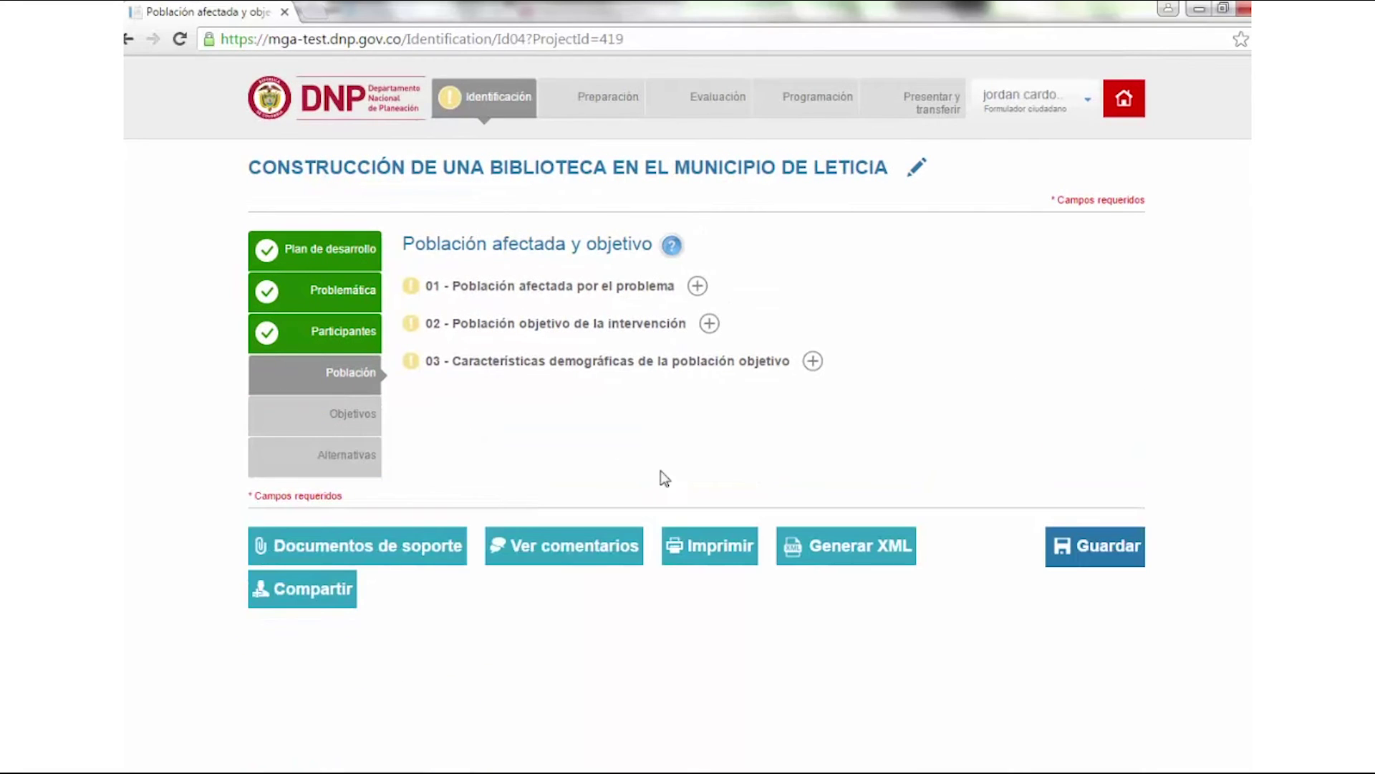
click(1092, 553)
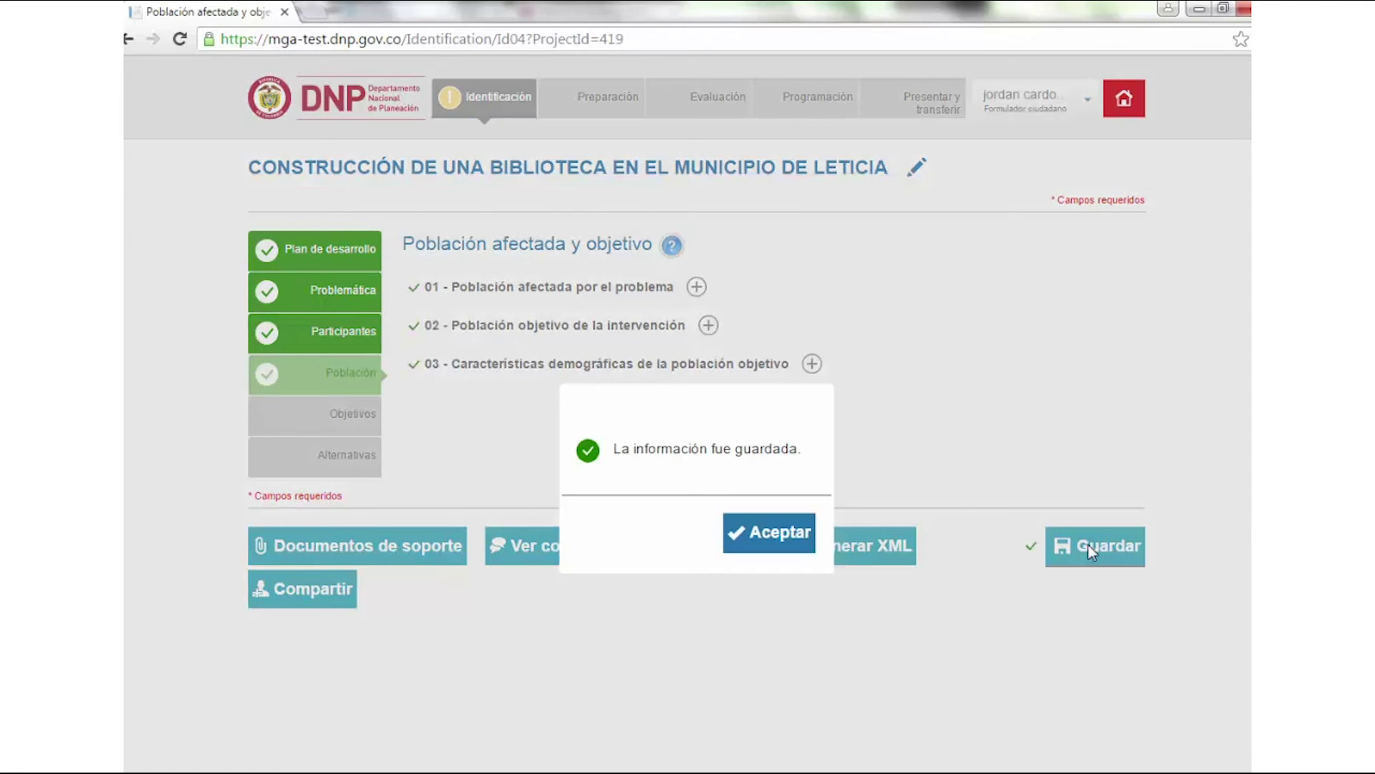
drag(617, 450, 814, 464)
click(815, 466)
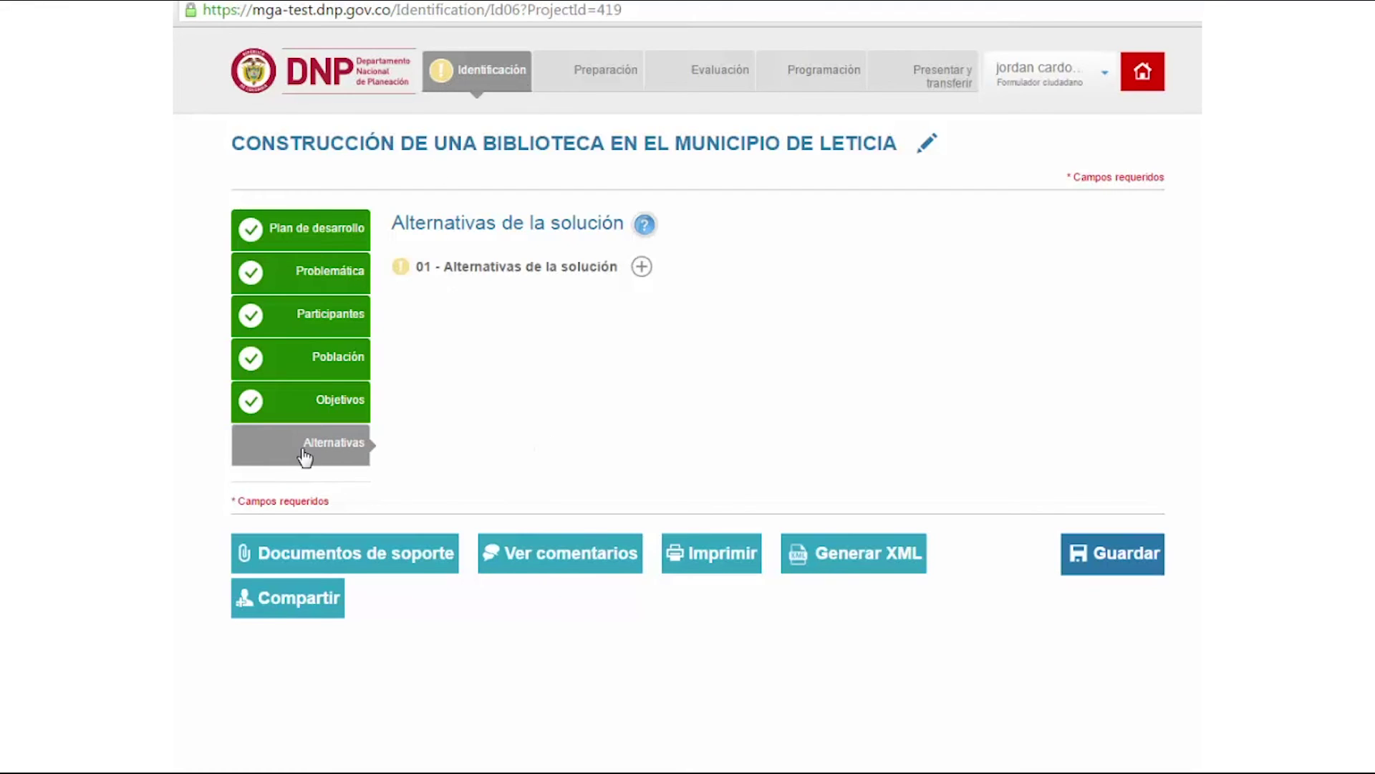
- Add a solution alternative reading "Implementación de estrategias que impulsen la lectura y faciliten el acceso y la circulación a la información y el conocimiento"
click(643, 269)
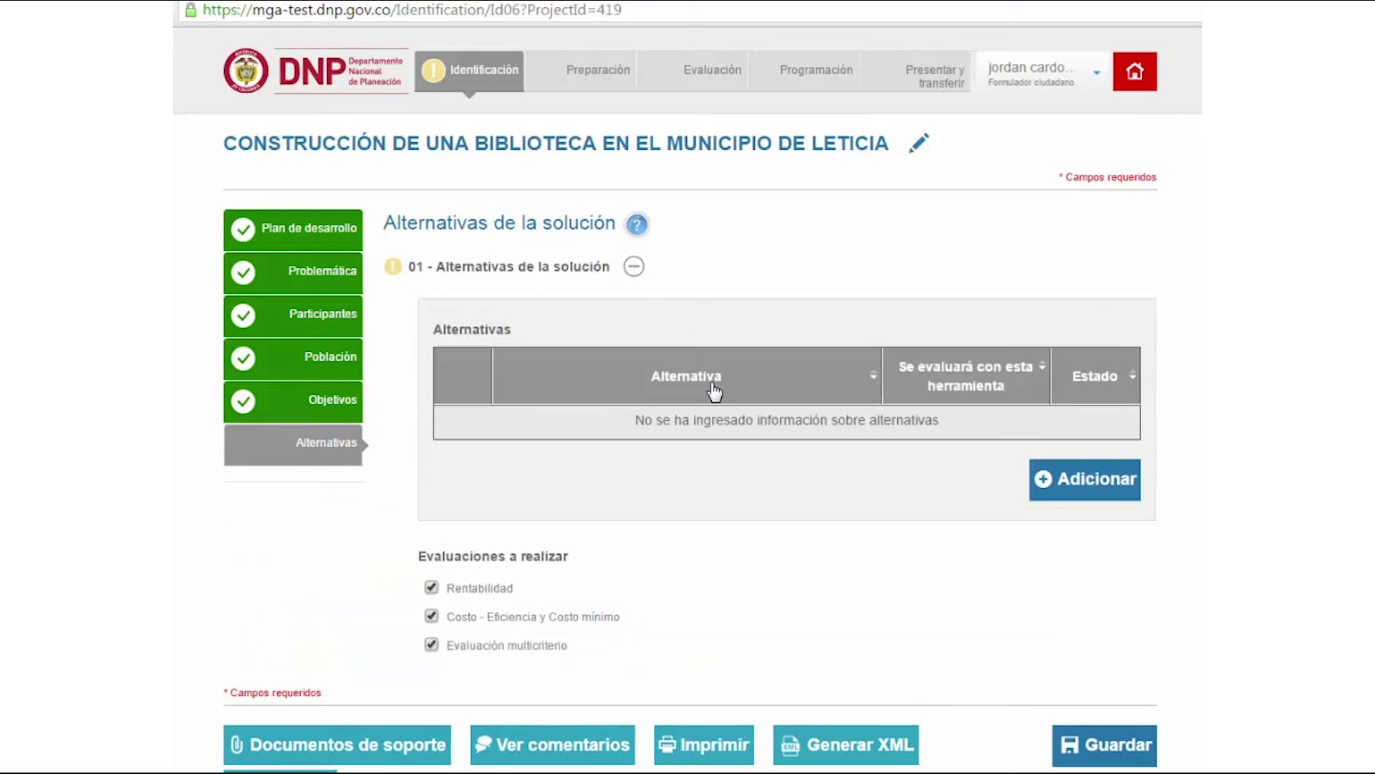
scroll(716, 408, down, 1)
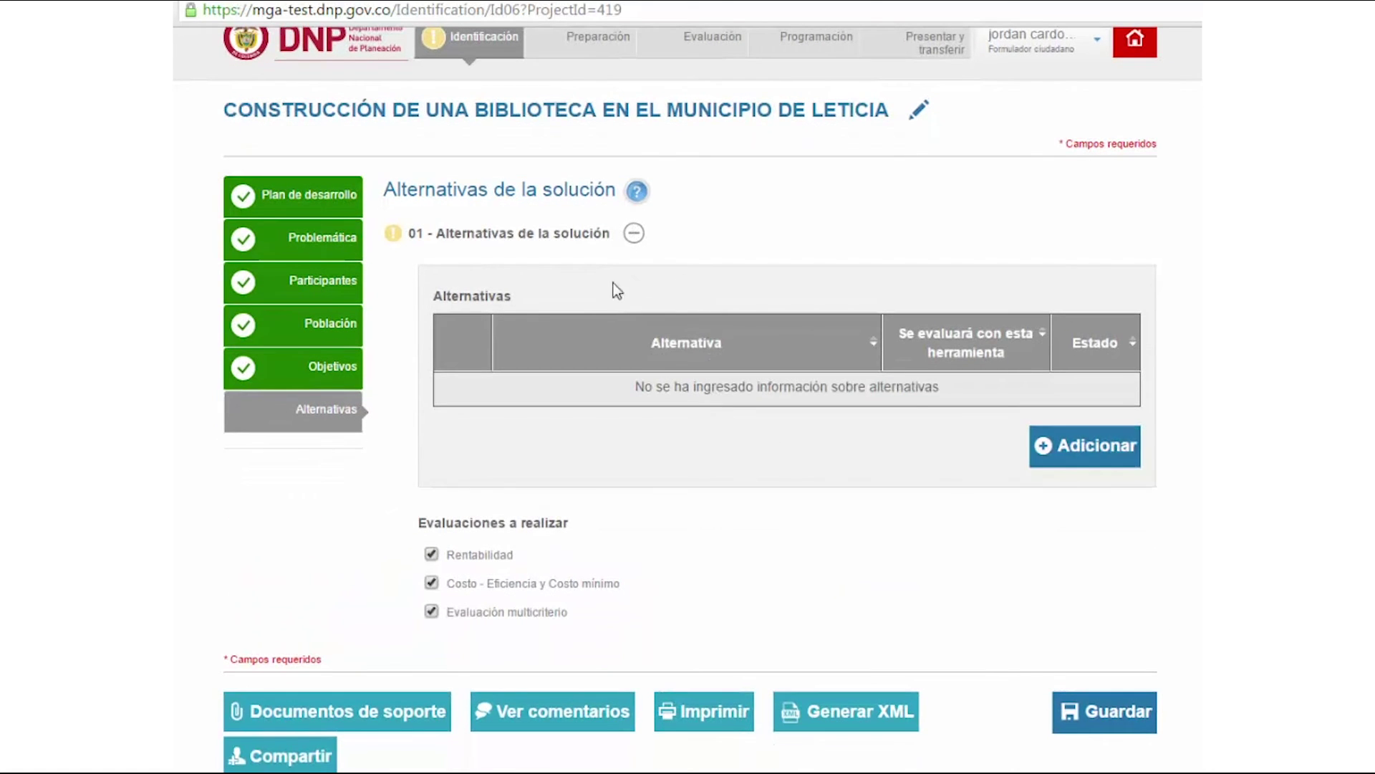
click(1086, 462)
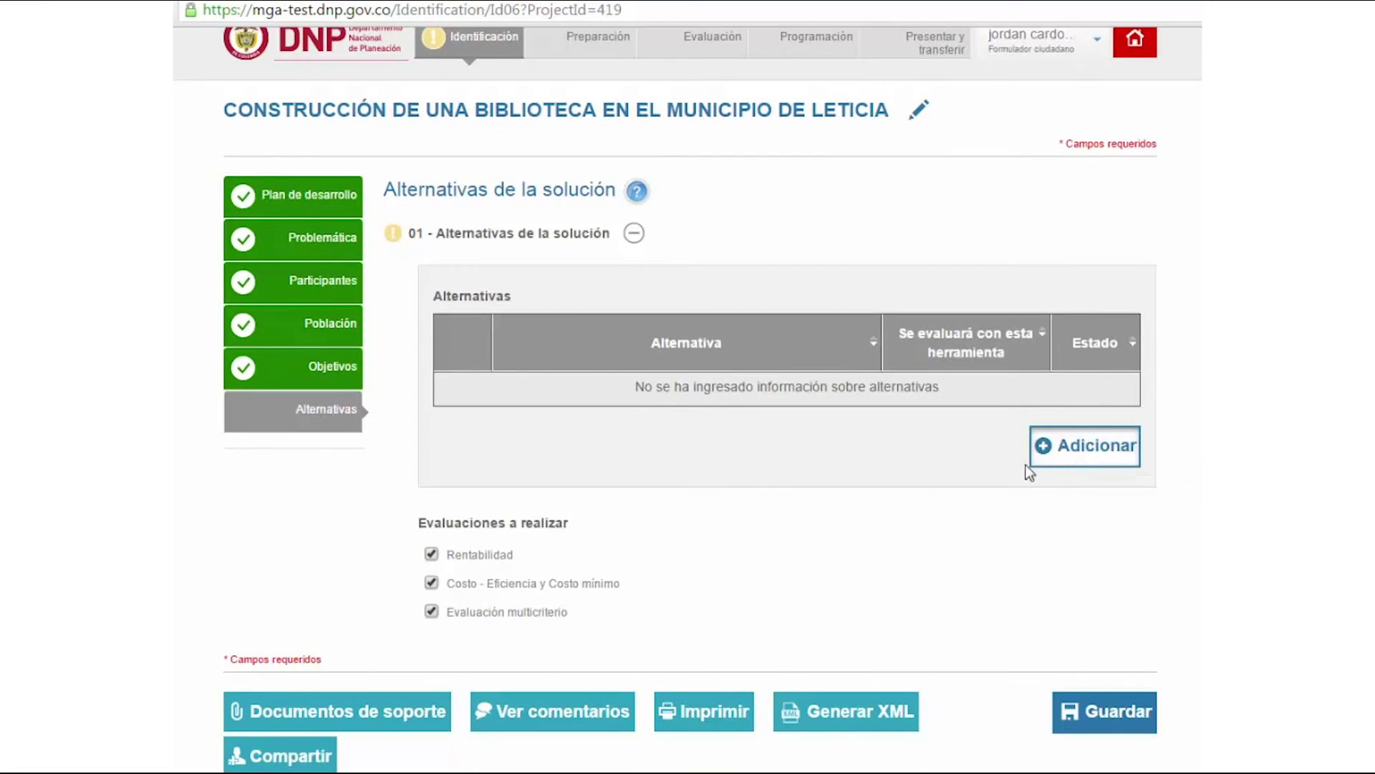
click(561, 396)
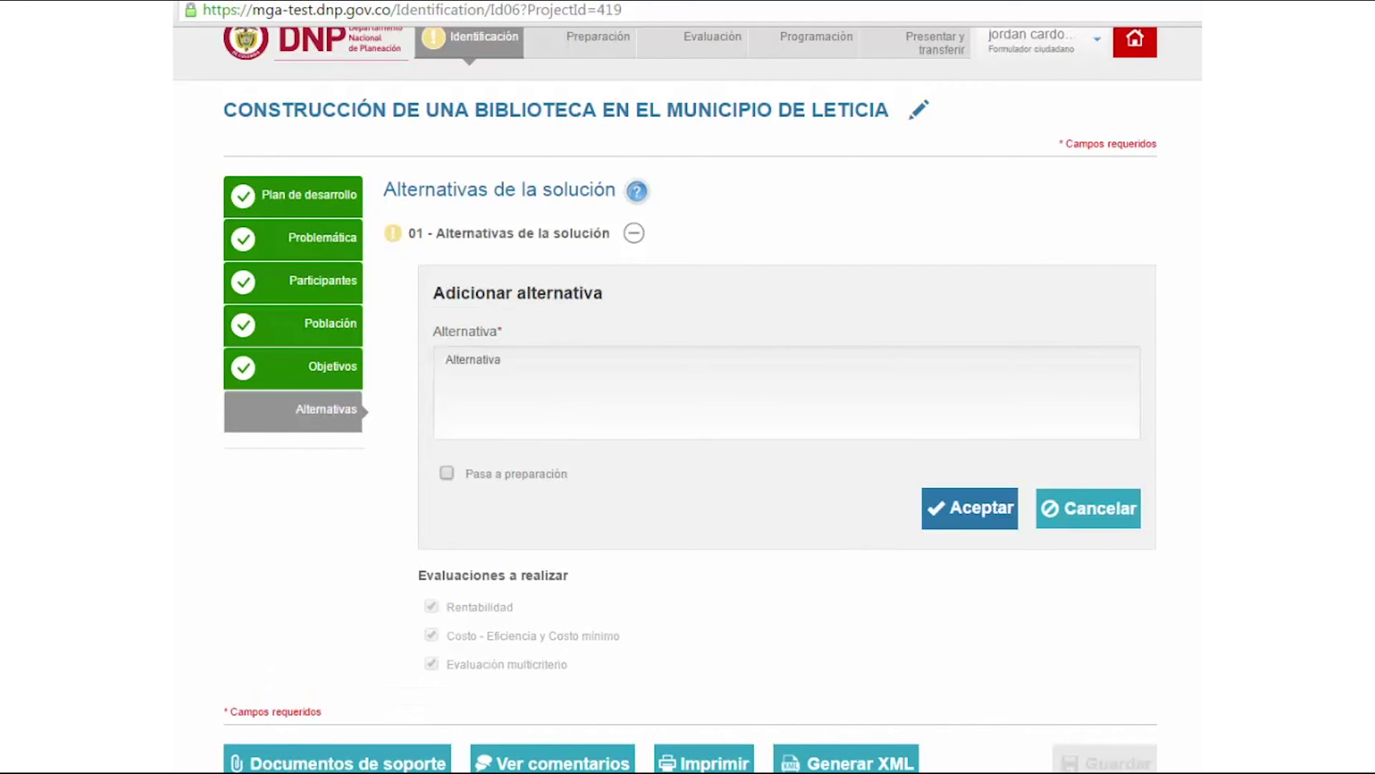
click(632, 364)
text(Implementación de estrategias que impulsen la lectura y faciliten el acceso y la circulación a la información y el conocimiento.)
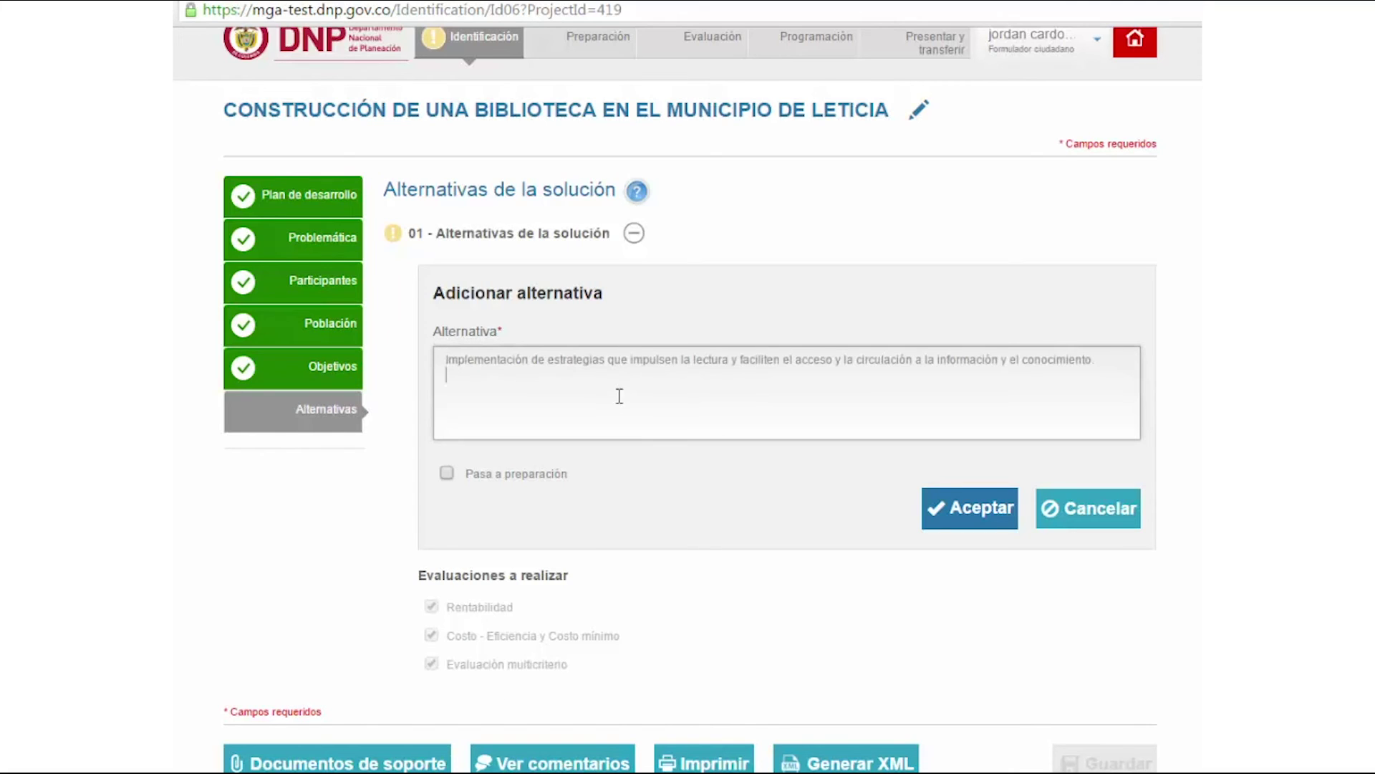